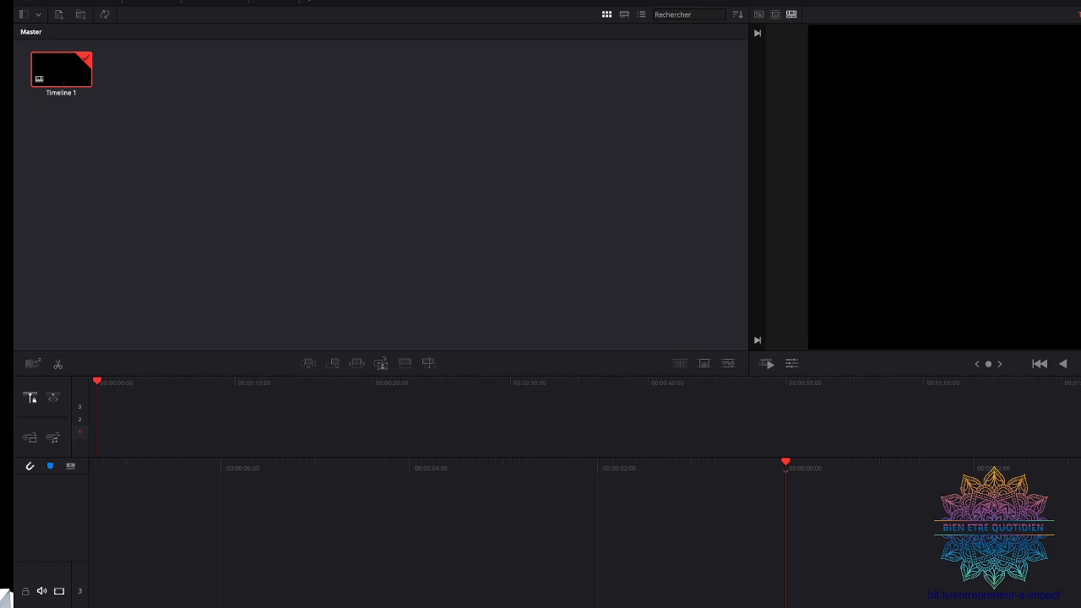
# - Switch to the Montage page and place the future-nba-champion clip at the start of the Vidéo 1 track
pyautogui.hotkey('shift', '4')
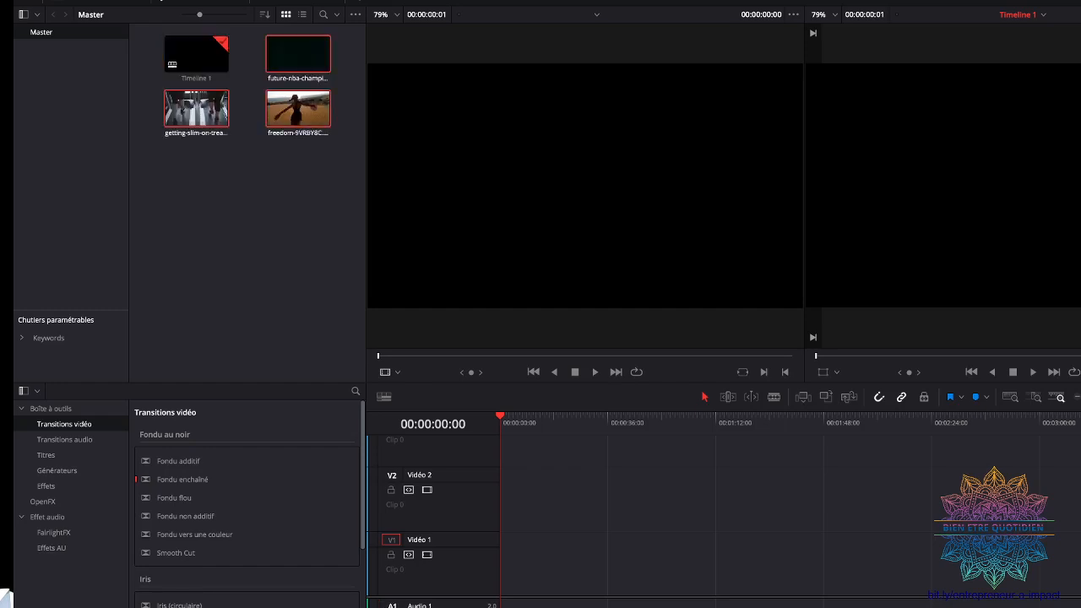
pyautogui.click(259, 220)
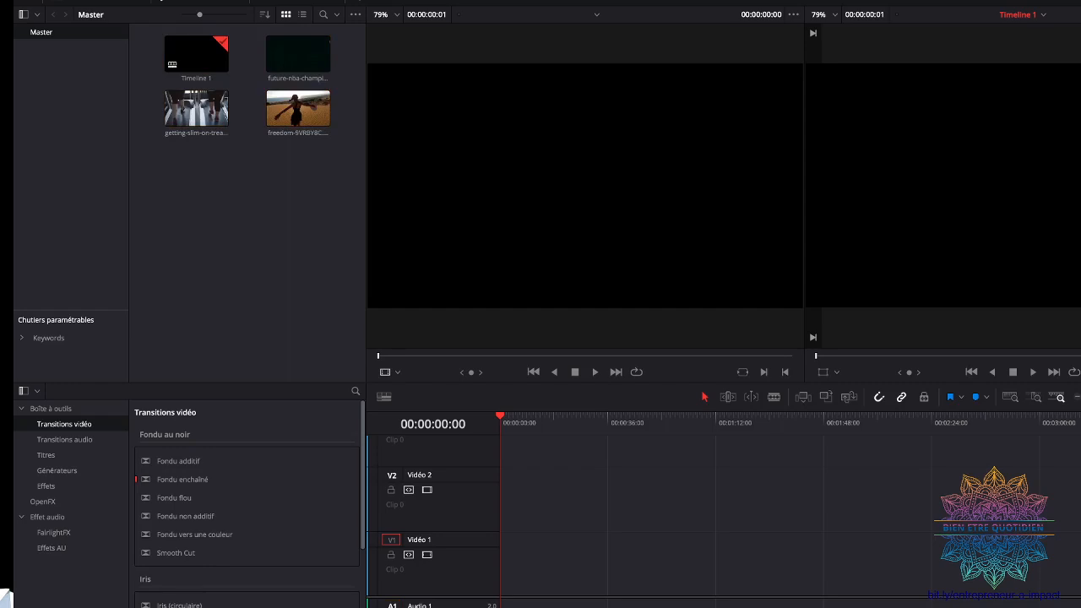
pyautogui.click(294, 54)
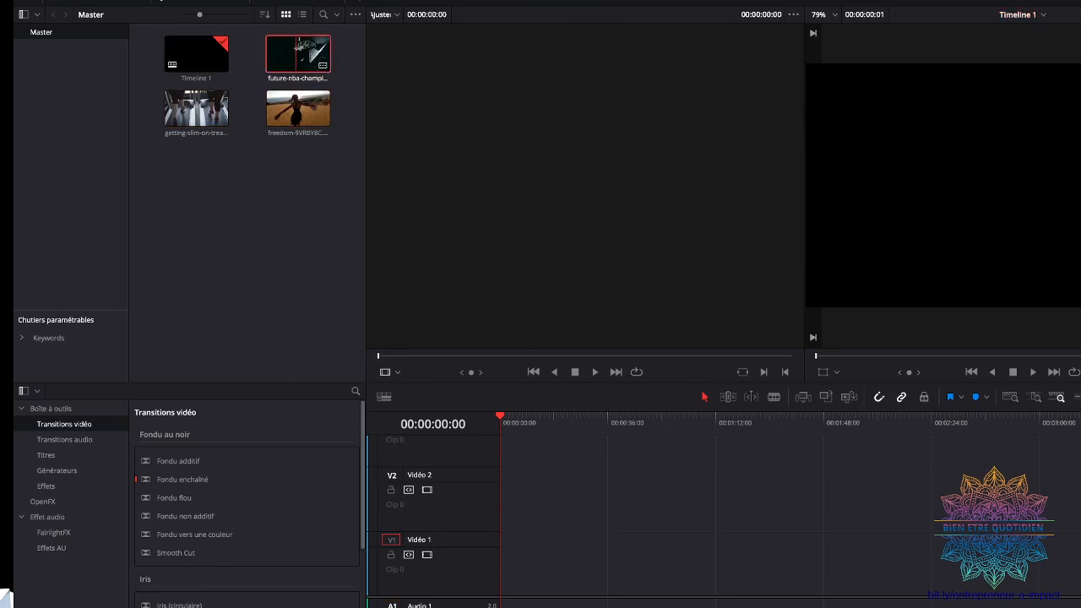
pyautogui.moveTo(295, 54); pyautogui.dragTo(517, 562)
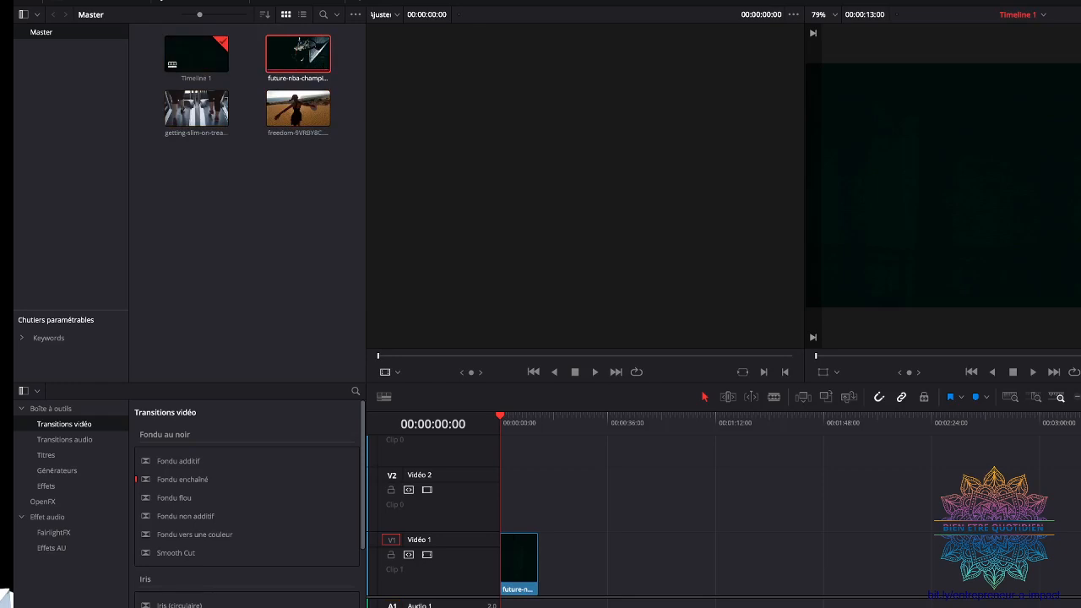
# - Set the playhead to 00:00:04:00 and shift the basketball clip on Vidéo 1 to start at about 9 seconds
pyautogui.moveTo(500, 416)
pyautogui.mouseDown()
pyautogui.moveTo(538, 416)
pyautogui.moveTo(500, 416)
pyautogui.moveTo(514, 416)
pyautogui.mouseUp()
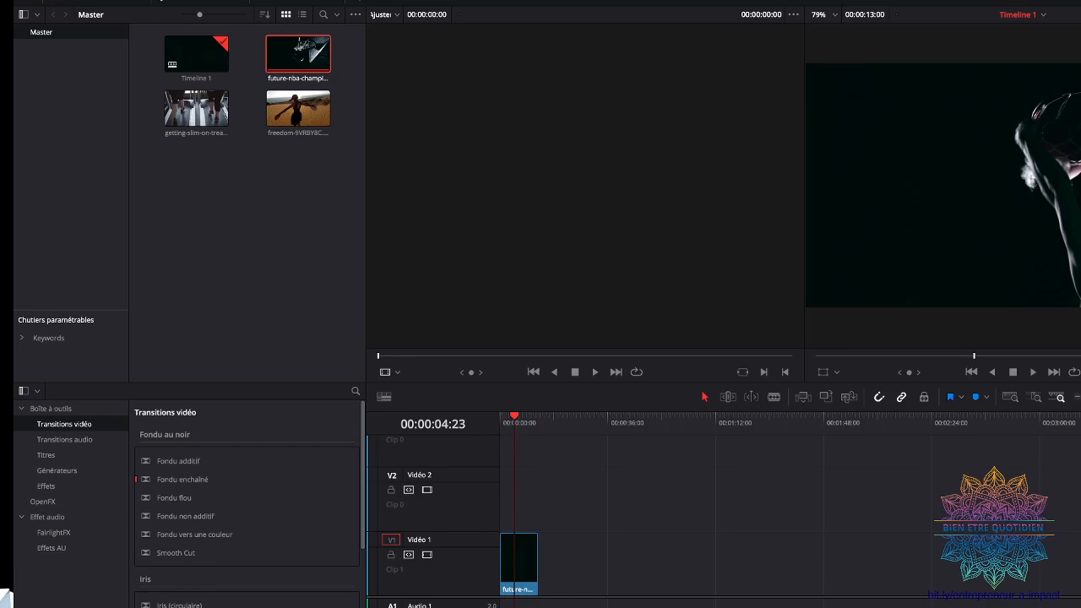
pyautogui.moveTo(515, 416)
pyautogui.mouseDown()
pyautogui.moveTo(611, 415)
pyautogui.moveTo(500, 416)
pyautogui.moveTo(512, 415)
pyautogui.mouseUp()
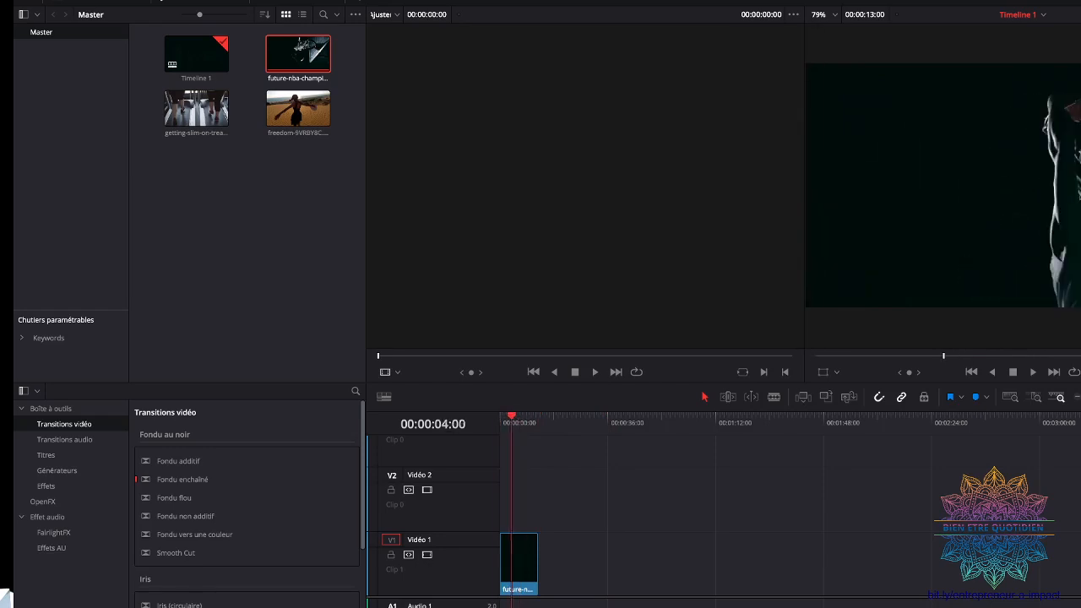
pyautogui.moveTo(524, 558); pyautogui.dragTo(551, 558)
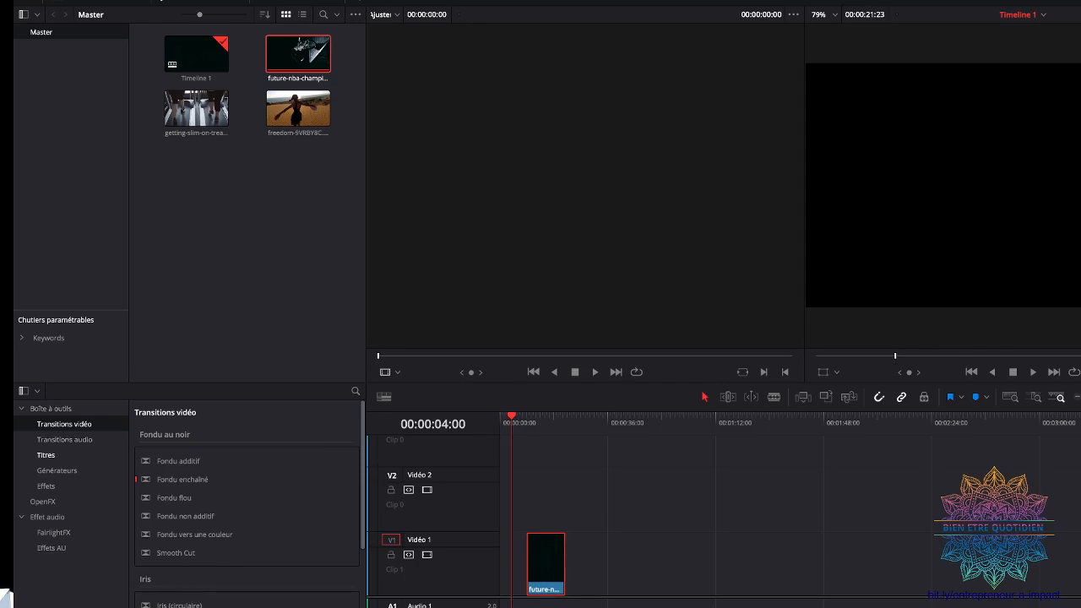
# - Add a Texte title to Vidéo 1 and move it to the very start of the timeline
pyautogui.click(46, 454)
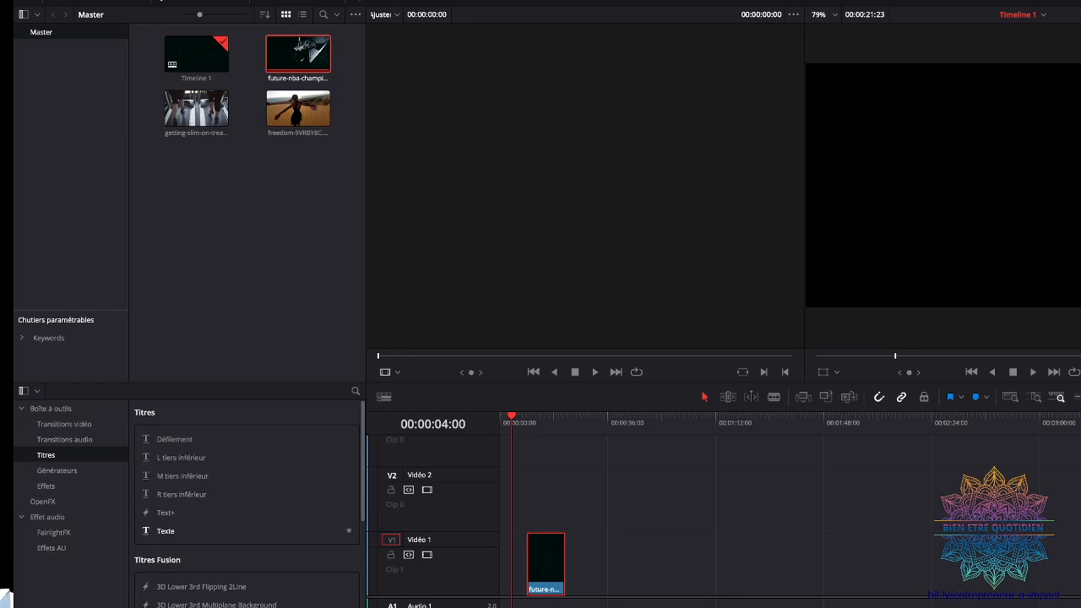
pyautogui.doubleClick(166, 531)
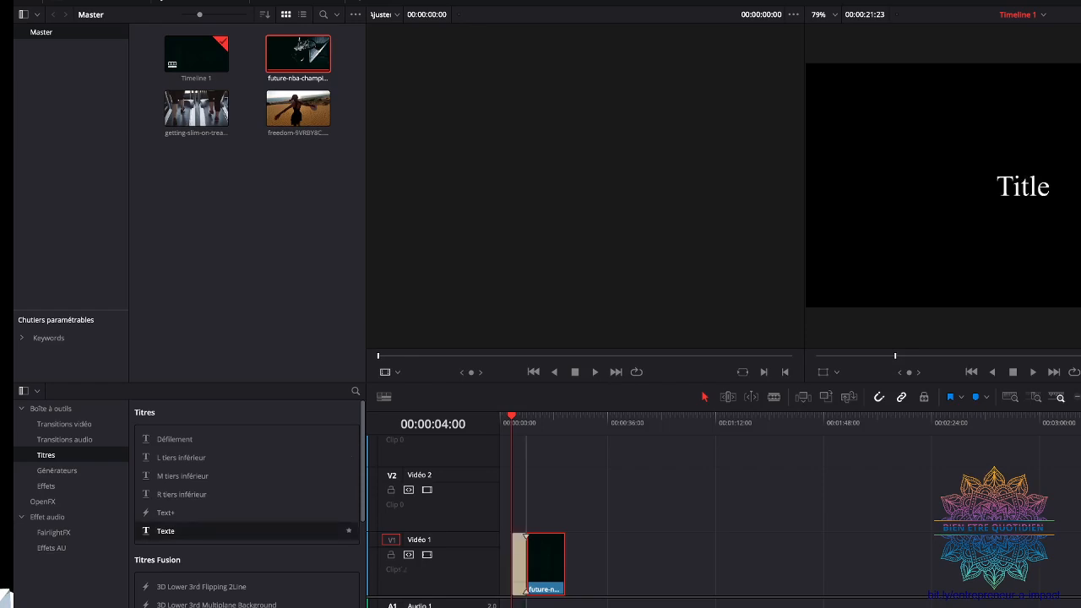
pyautogui.moveTo(518, 563); pyautogui.dragTo(506, 562)
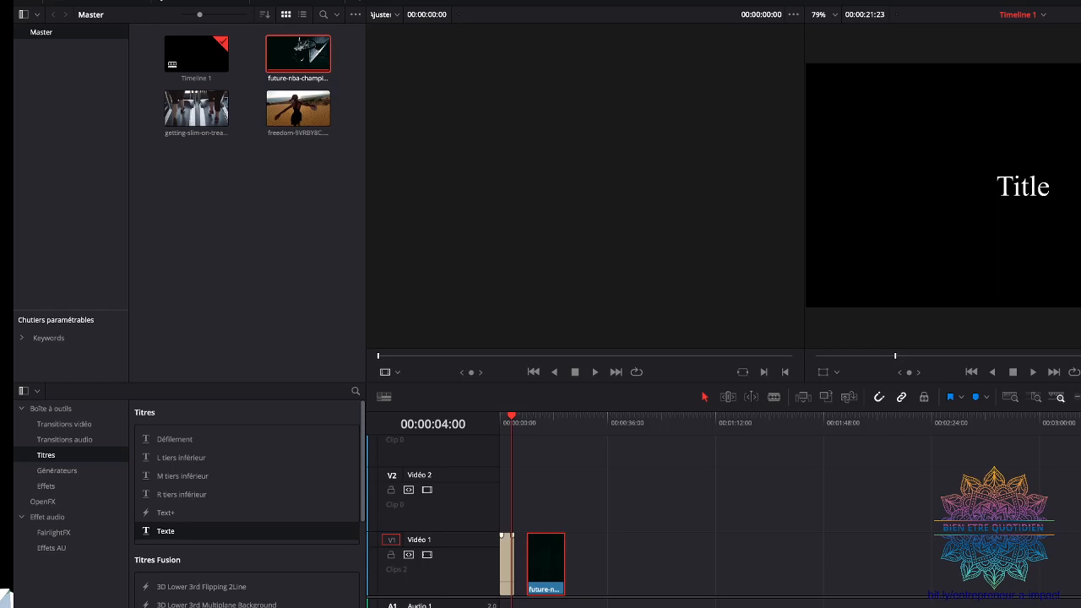
# - Replace the title's default text with "Comment mieux bouger ?"
pyautogui.click(507, 562)
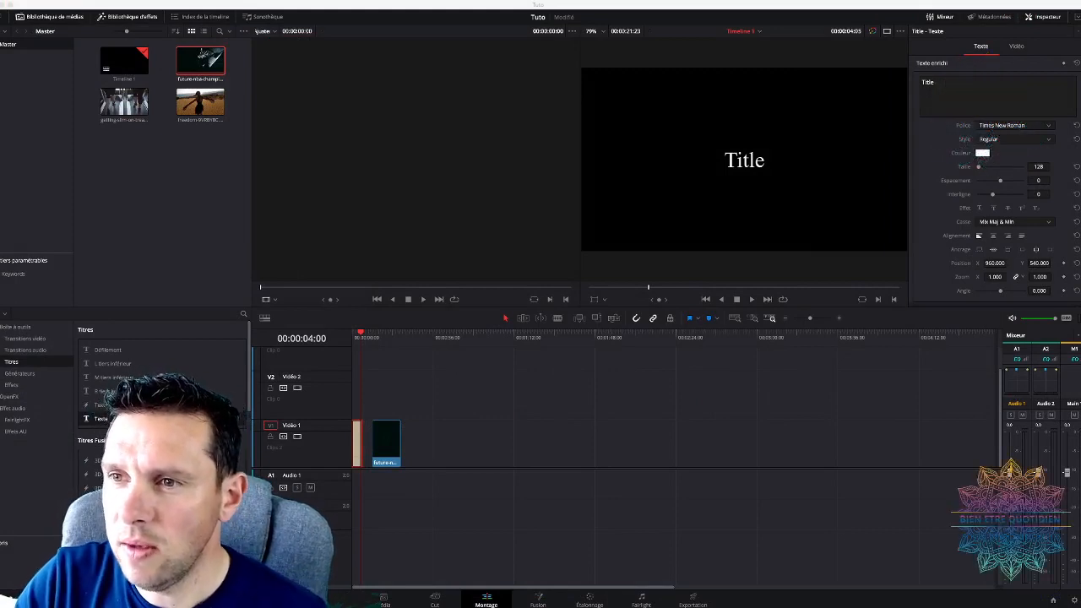
pyautogui.click(1042, 16)
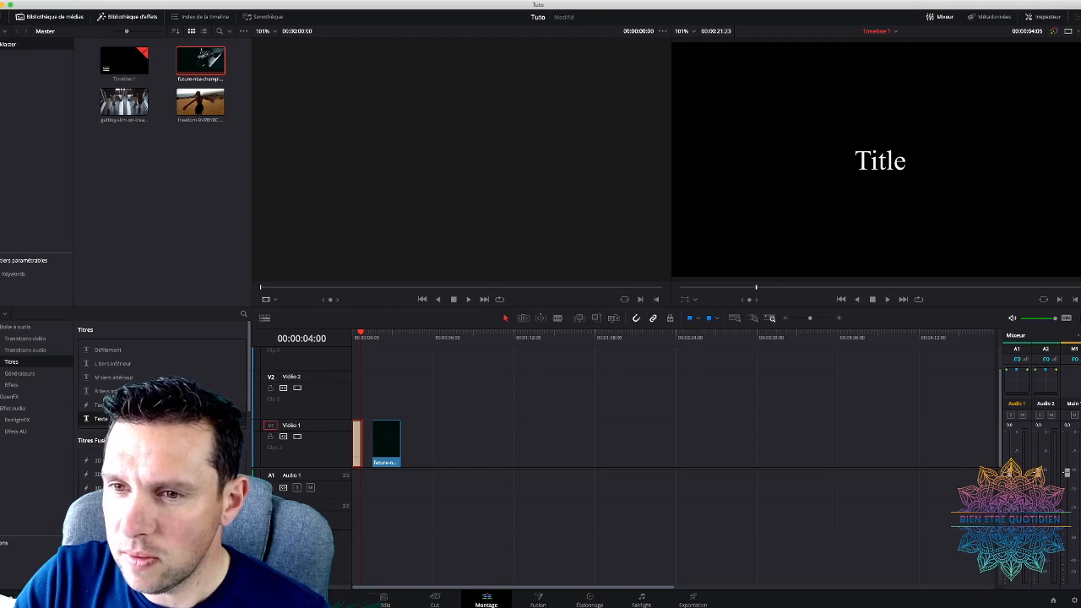
pyautogui.click(1042, 16)
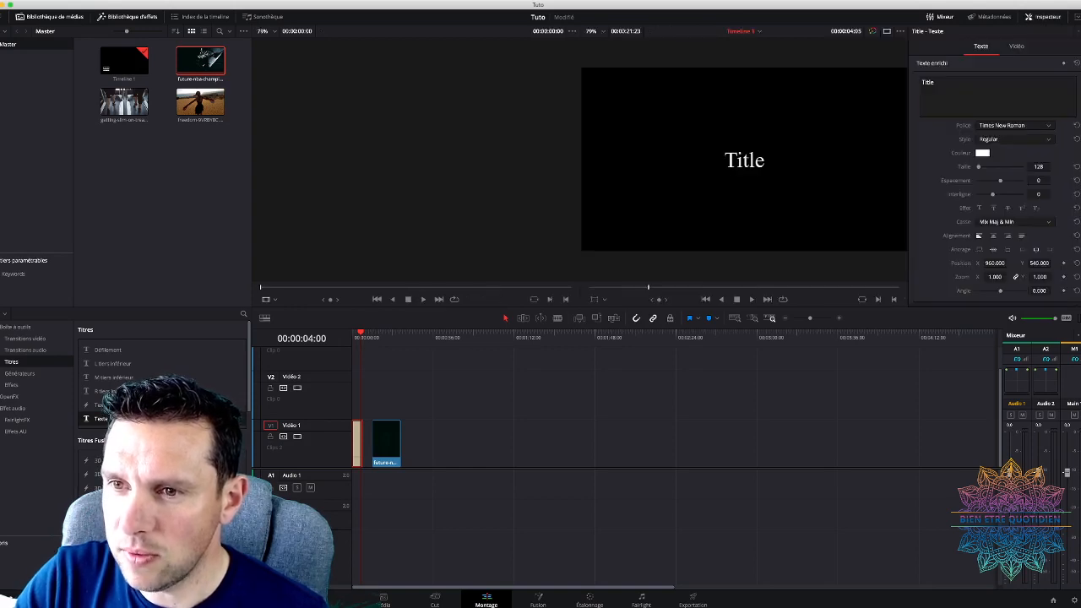
pyautogui.doubleClick(927, 82)
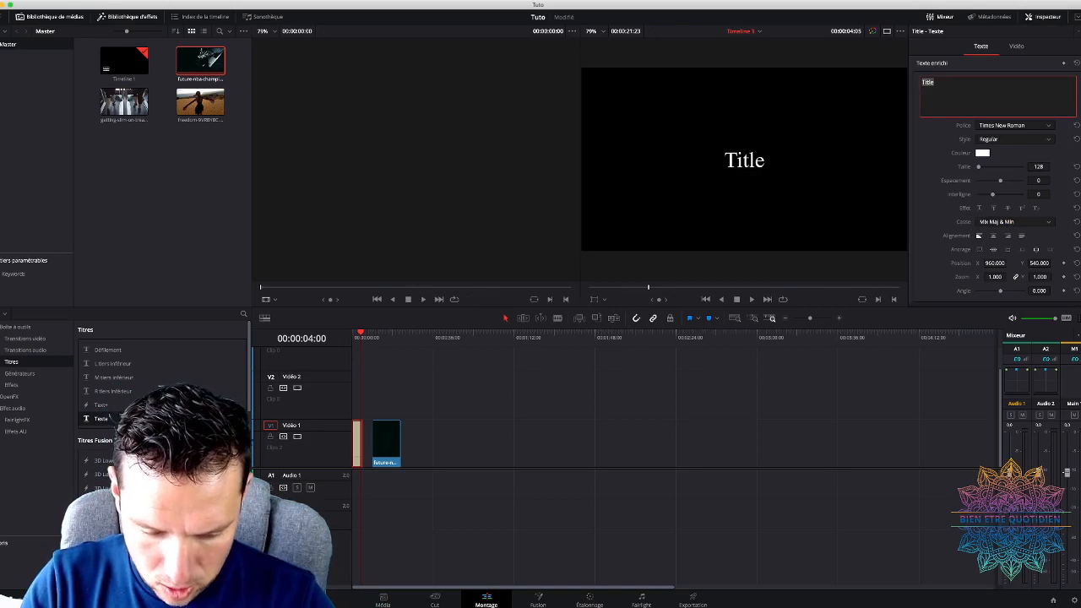
pyautogui.write('Comm')
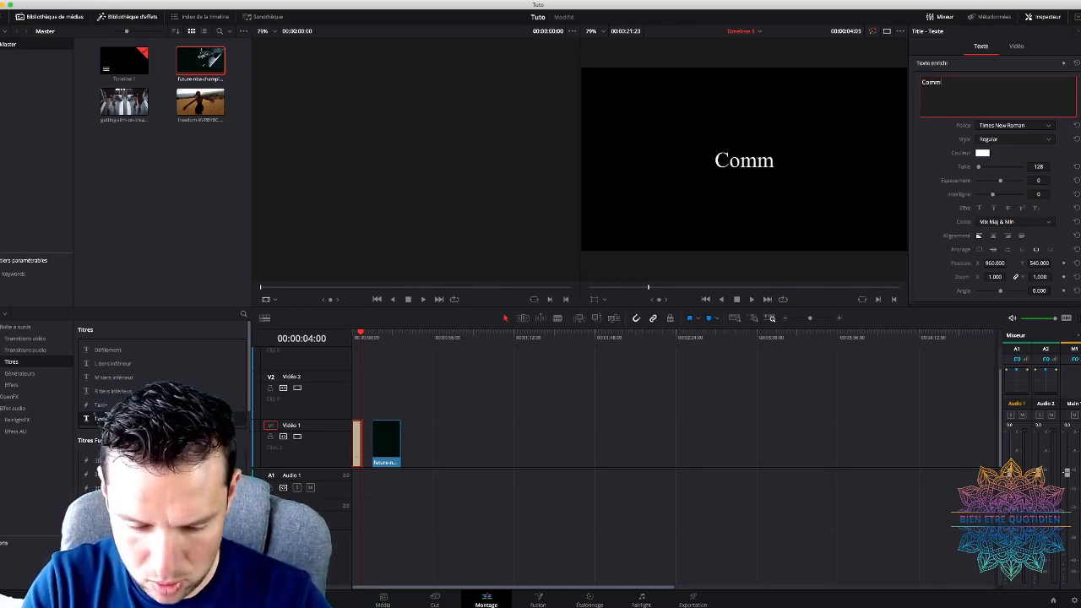
pyautogui.write('ent mieux bou')
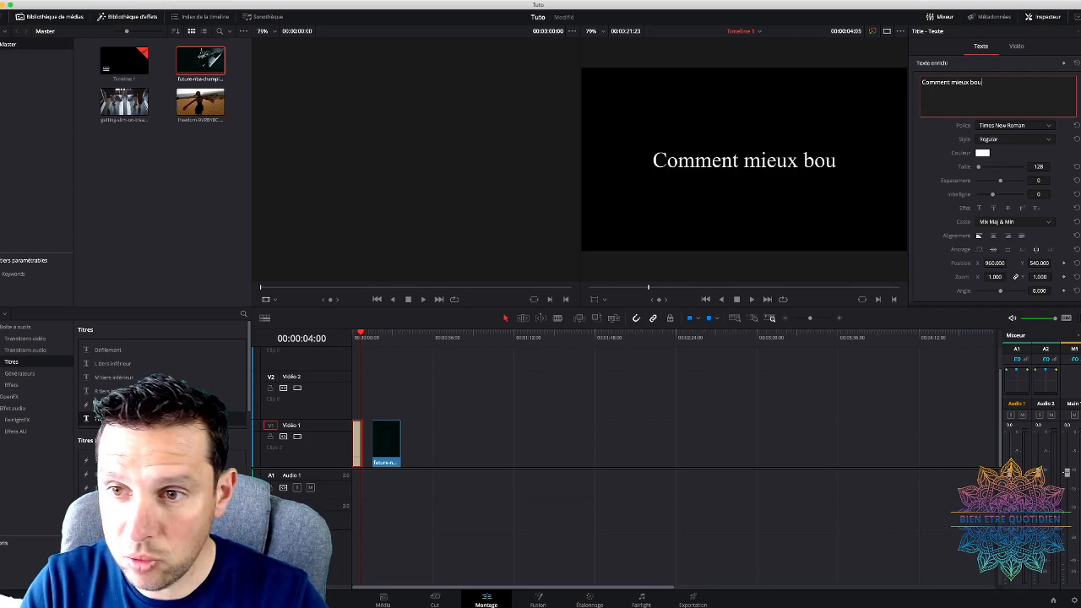
pyautogui.write('ger ?')
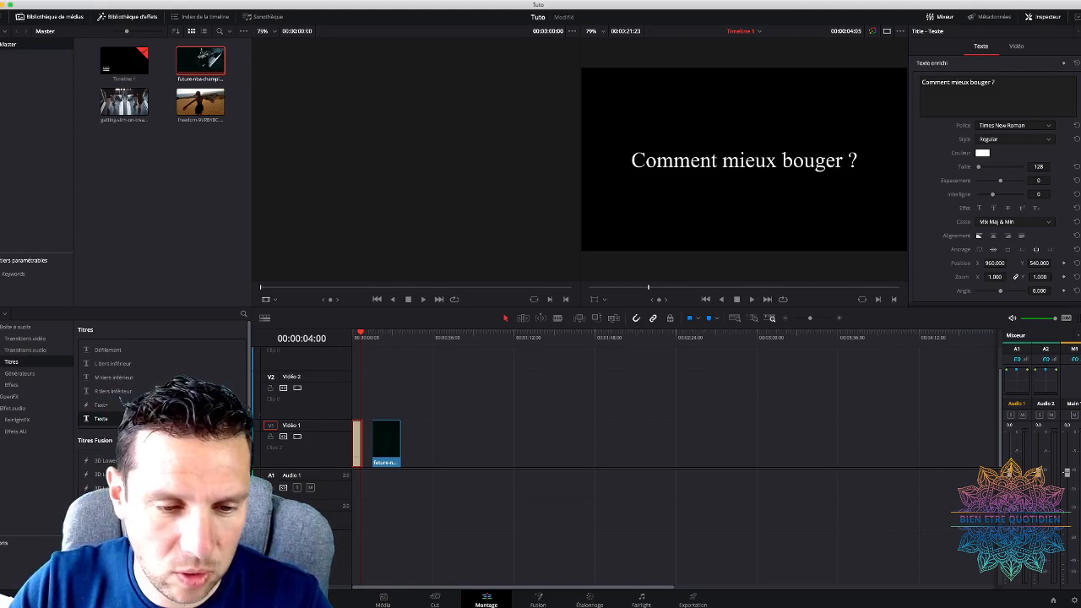
pyautogui.press('Down')
pyautogui.press('Up')
pyautogui.scroll(2, 359, 447)
pyautogui.scroll(-2, 371, 439)
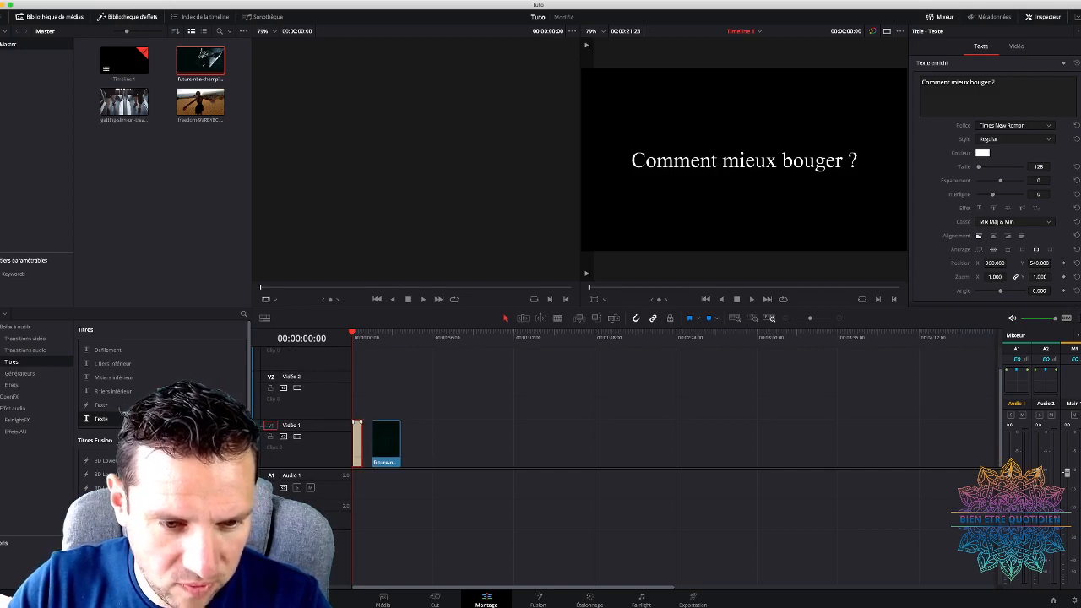
pyautogui.moveTo(361, 423); pyautogui.dragTo(360, 423)
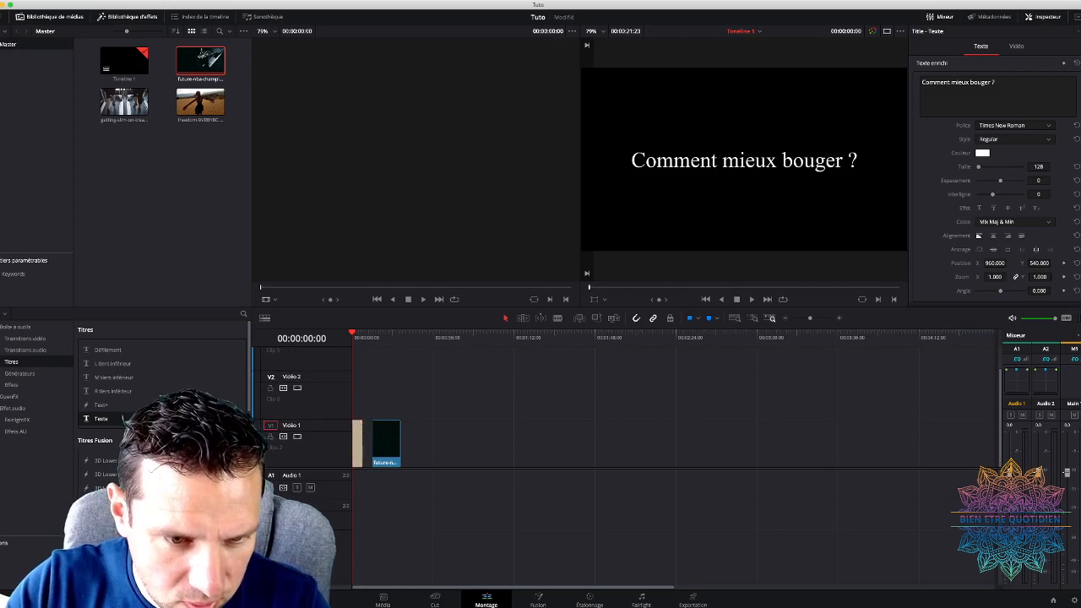
# - Place the playhead at 00:00:03:00 and shorten the title clip so that it ends there
pyautogui.press('Down')
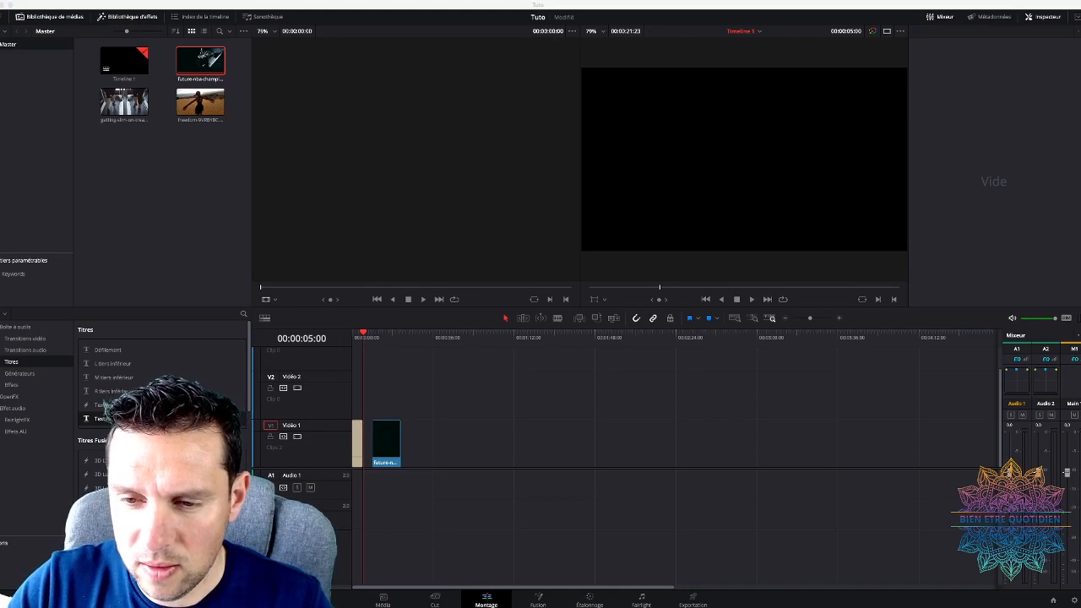
pyautogui.hotkey('ctrl', '=')
pyautogui.hotkey('ctrl', '=')
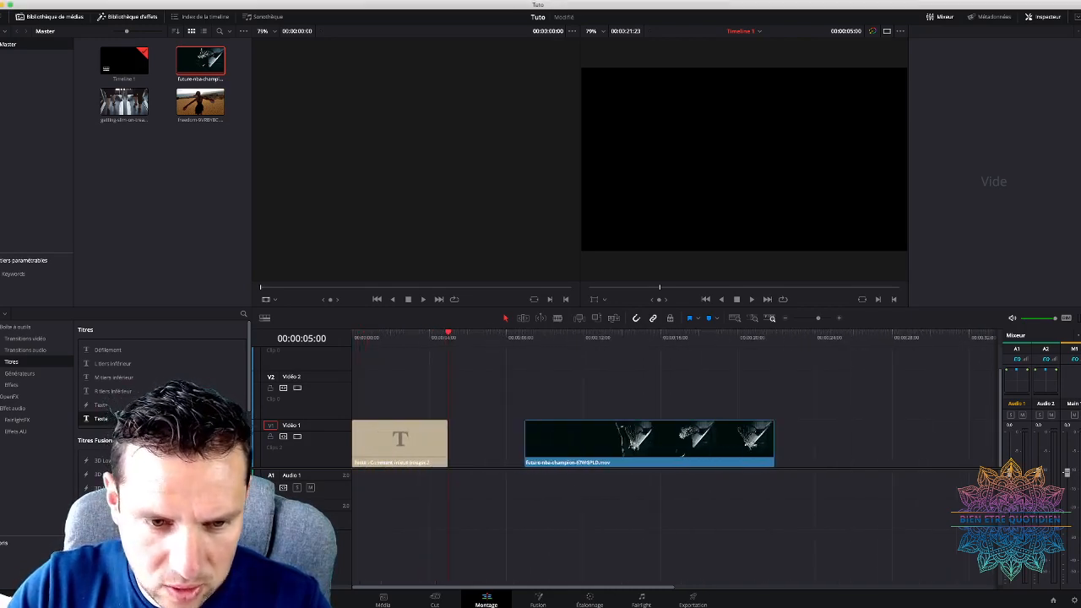
pyautogui.press('j')
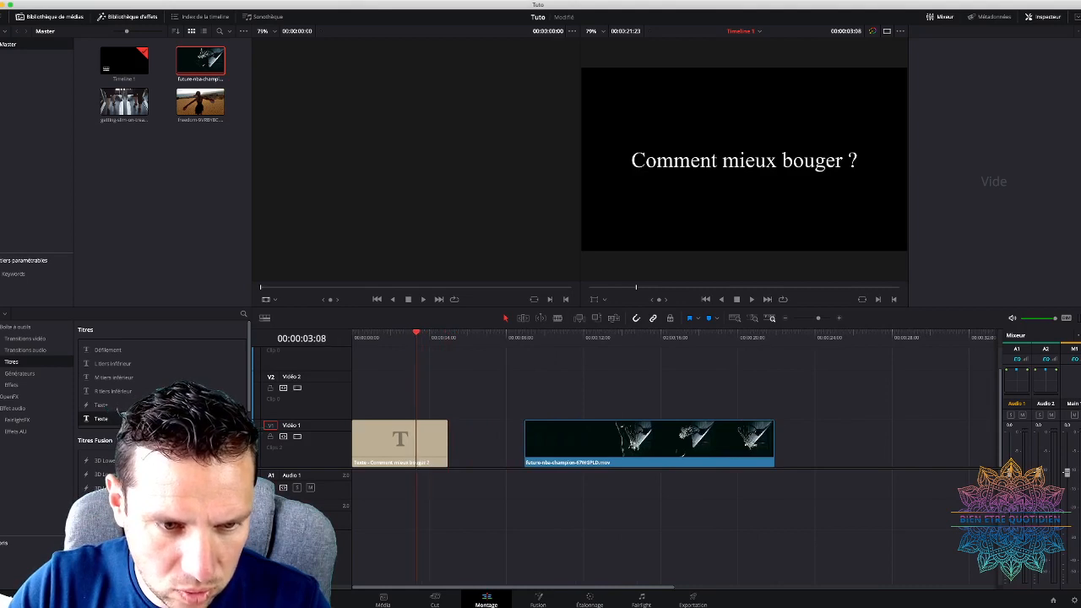
pyautogui.press('Left')
pyautogui.press('Left')
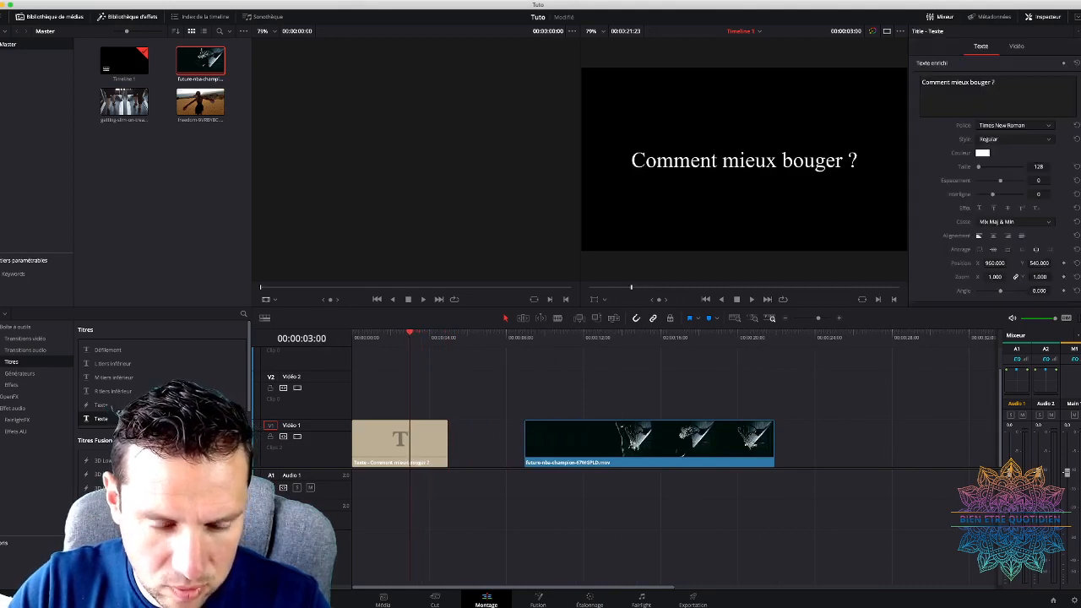
pyautogui.moveTo(447, 441)
pyautogui.mouseDown()
pyautogui.moveTo(409, 441)
pyautogui.moveTo(429, 441)
pyautogui.mouseUp()
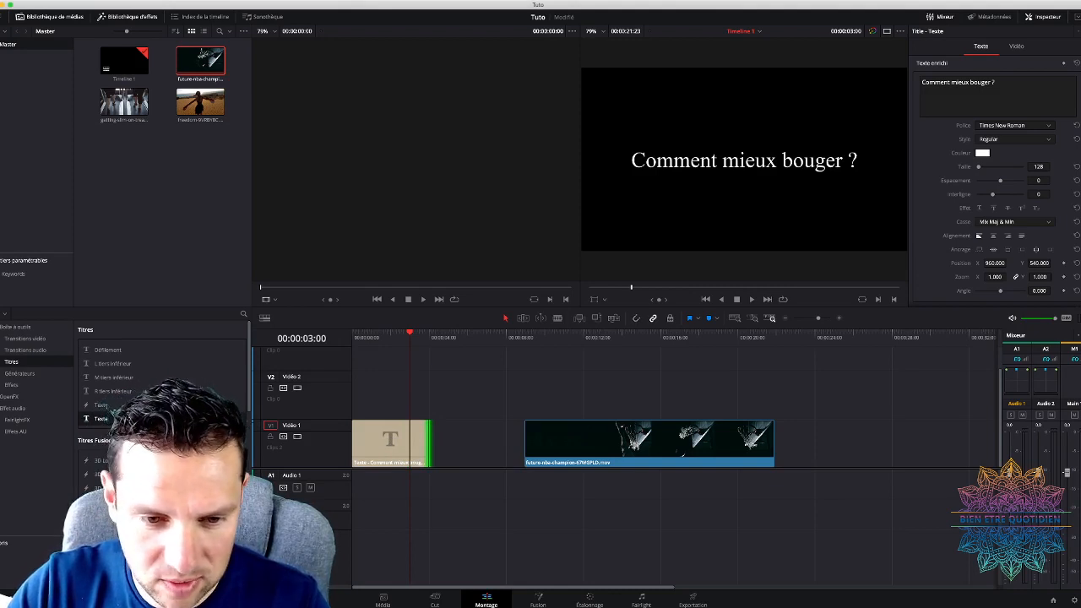
pyautogui.moveTo(430, 443)
pyautogui.mouseDown()
pyautogui.moveTo(407, 444)
pyautogui.moveTo(431, 444)
pyautogui.mouseUp()
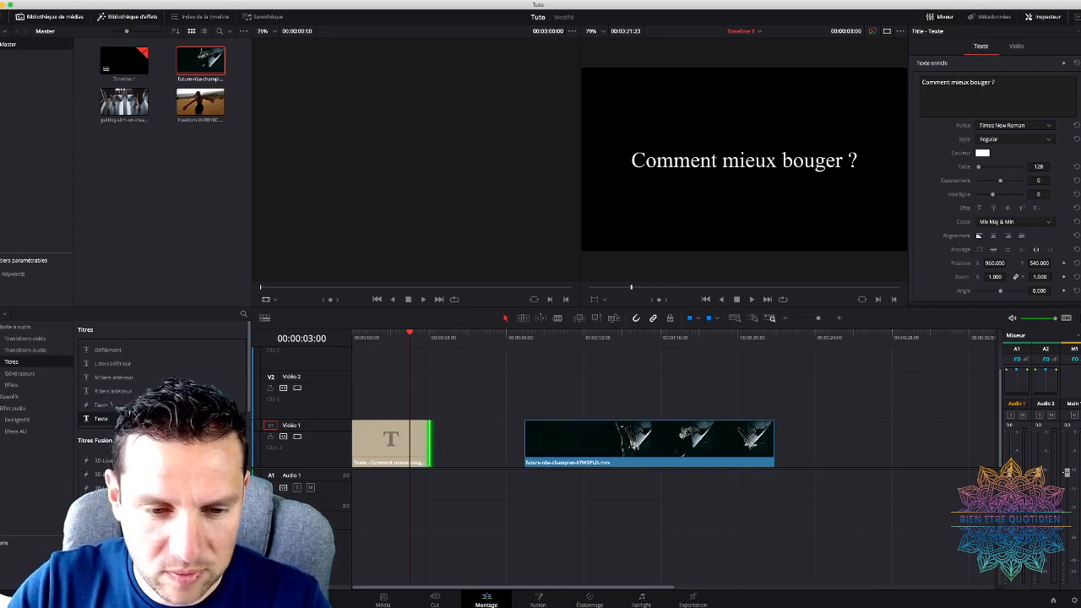
pyautogui.moveTo(429, 444); pyautogui.dragTo(410, 443)
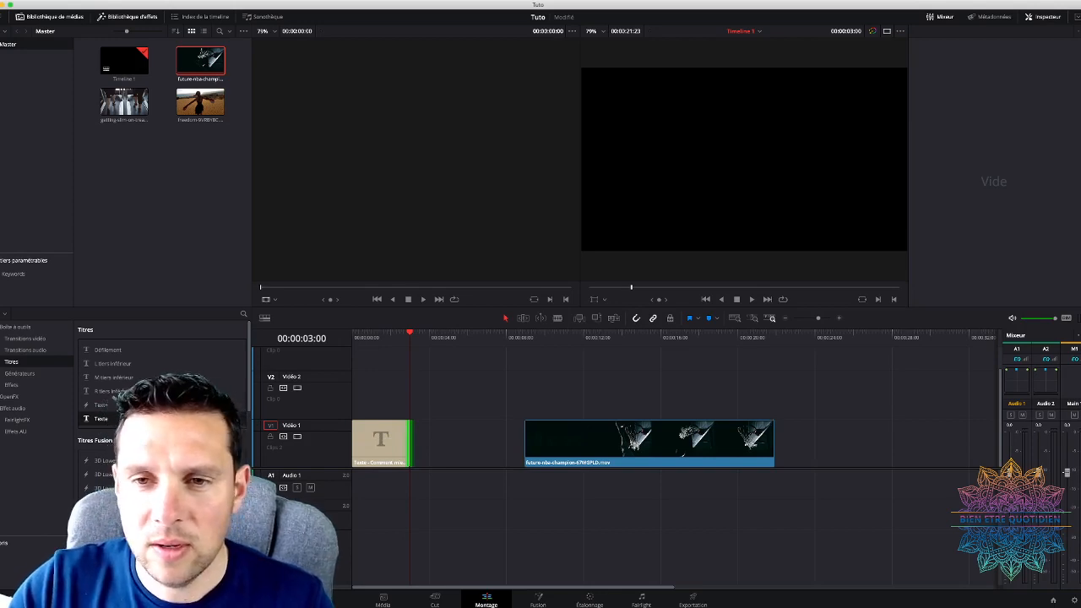
# - Move the basketball clip on Vidéo 1 directly against the end of the title clip
pyautogui.moveTo(409, 333)
pyautogui.mouseDown()
pyautogui.moveTo(352, 333)
pyautogui.moveTo(410, 332)
pyautogui.mouseUp()
pyautogui.moveTo(616, 439); pyautogui.dragTo(502, 439)
# - Split the basketball clip at 00:00:11:00 and delete the part after the cut
pyautogui.moveTo(409, 333); pyautogui.dragTo(564, 333)
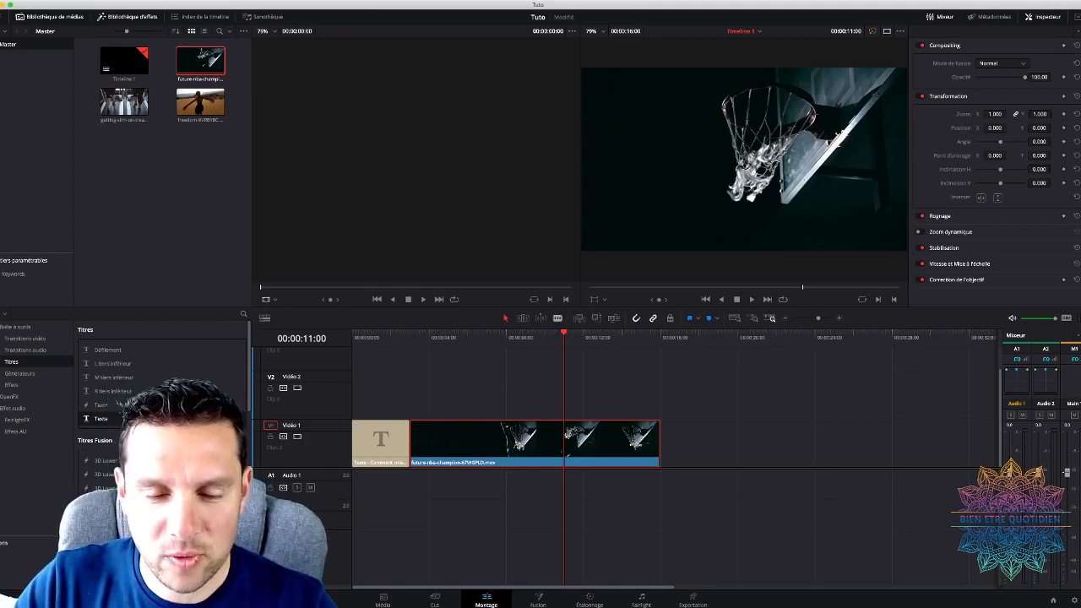
pyautogui.press('b')
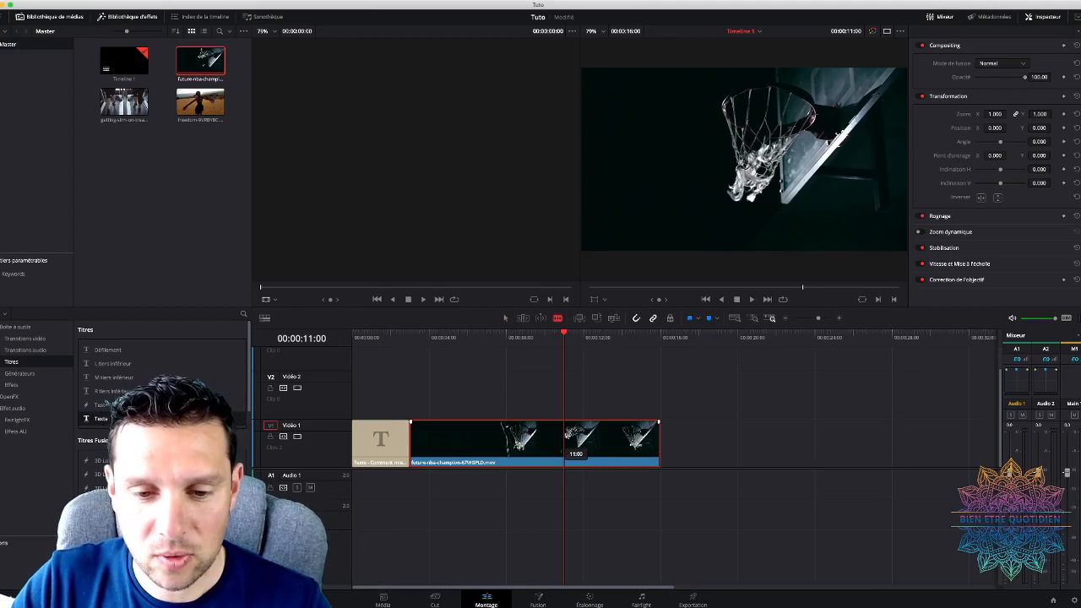
pyautogui.click(565, 437)
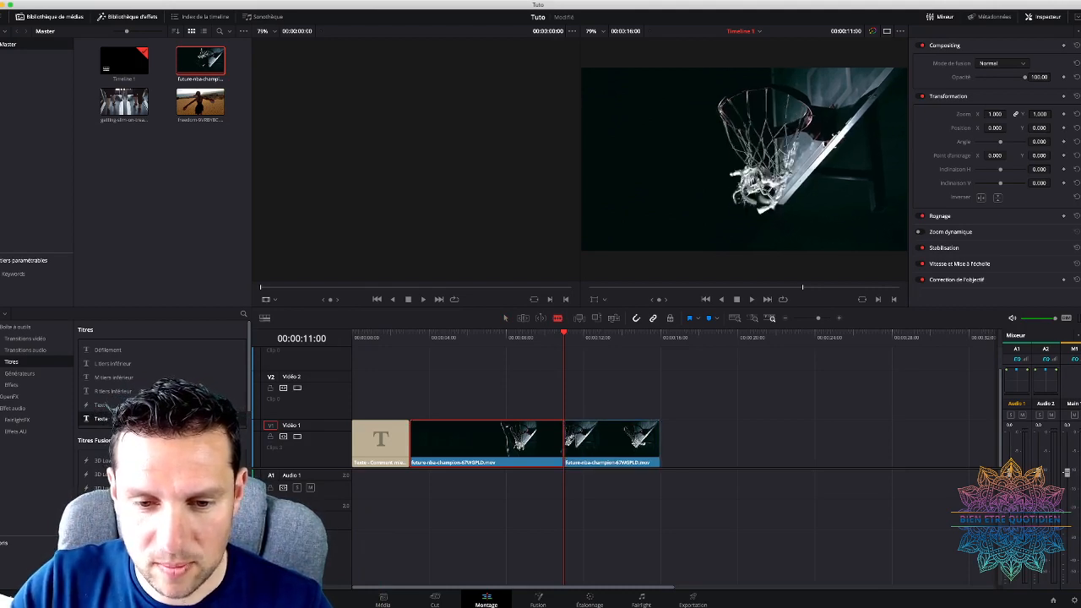
pyautogui.click(514, 337)
pyautogui.press('a')
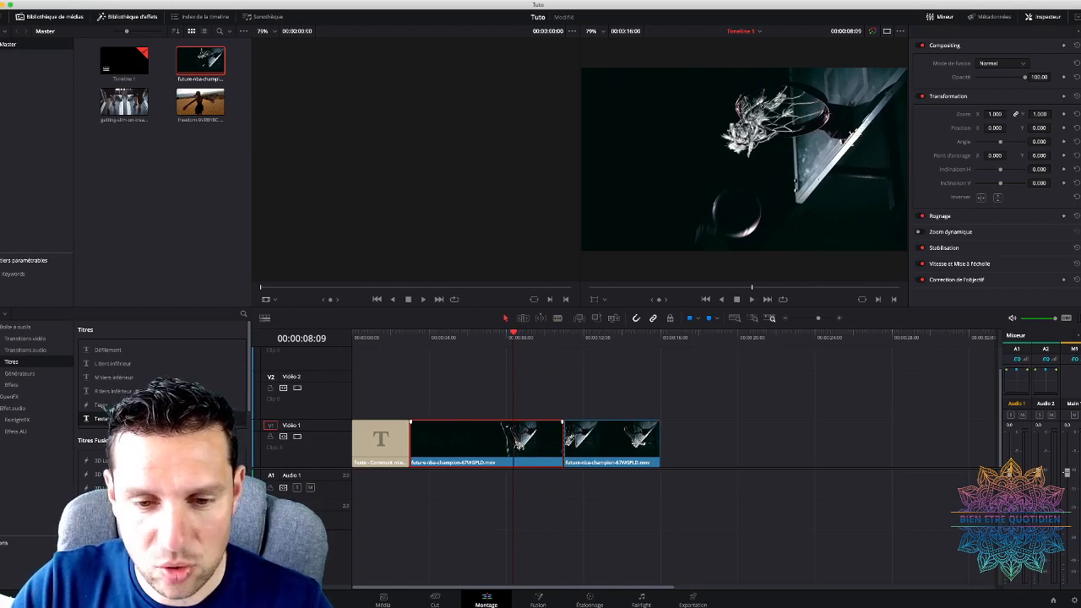
pyautogui.click(611, 443)
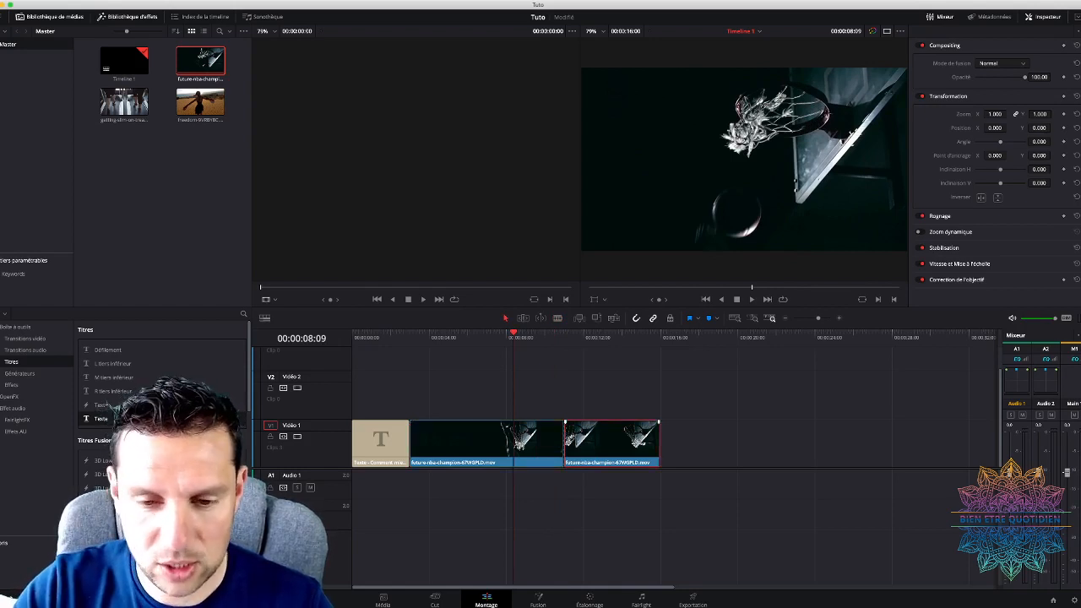
pyautogui.scroll(1, 634, 407)
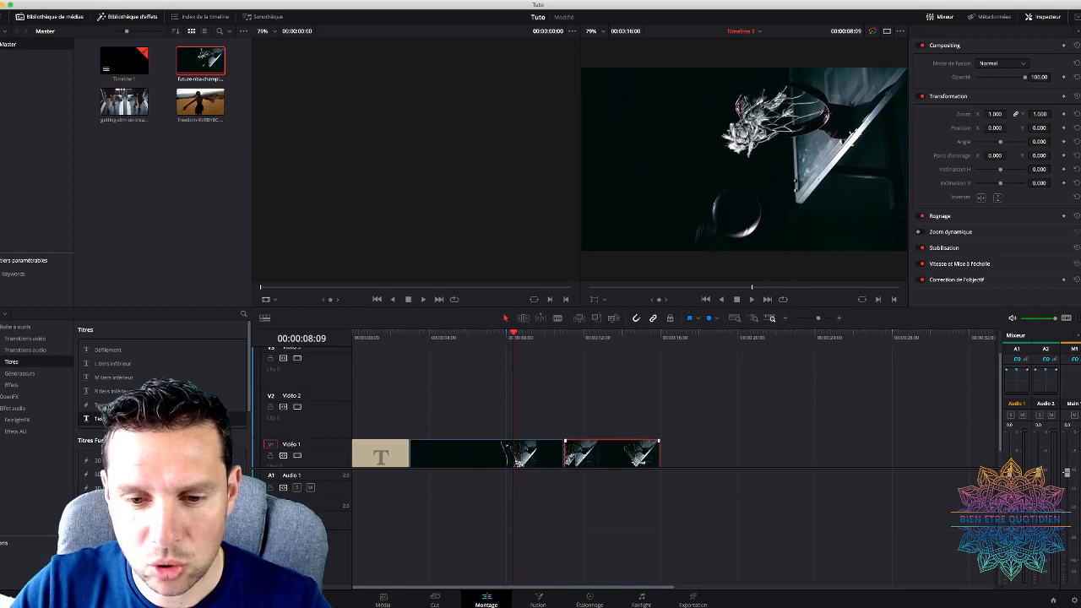
pyautogui.scroll(-1, 633, 407)
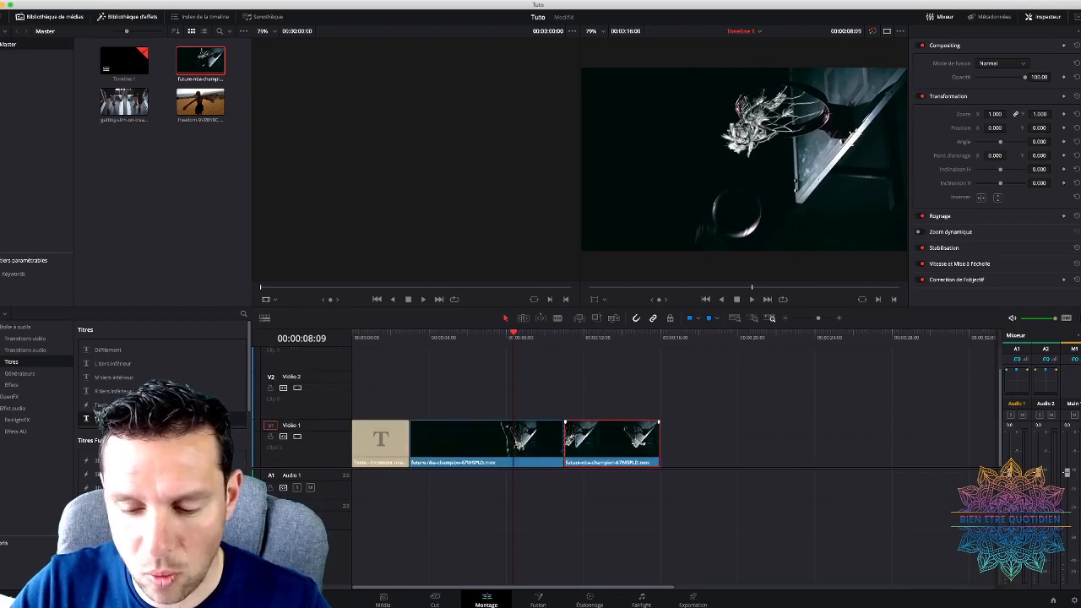
pyautogui.press('Delete')
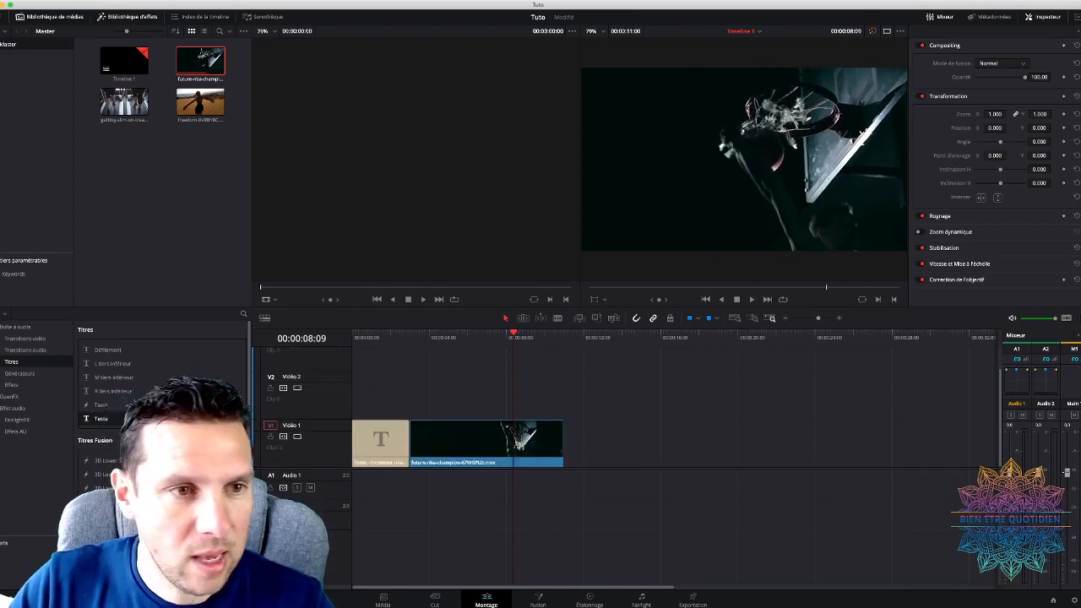
# - Add the getting-slim treadmill clip to Vidéo 1 directly after the basketball clip
pyautogui.moveTo(125, 102); pyautogui.dragTo(565, 446)
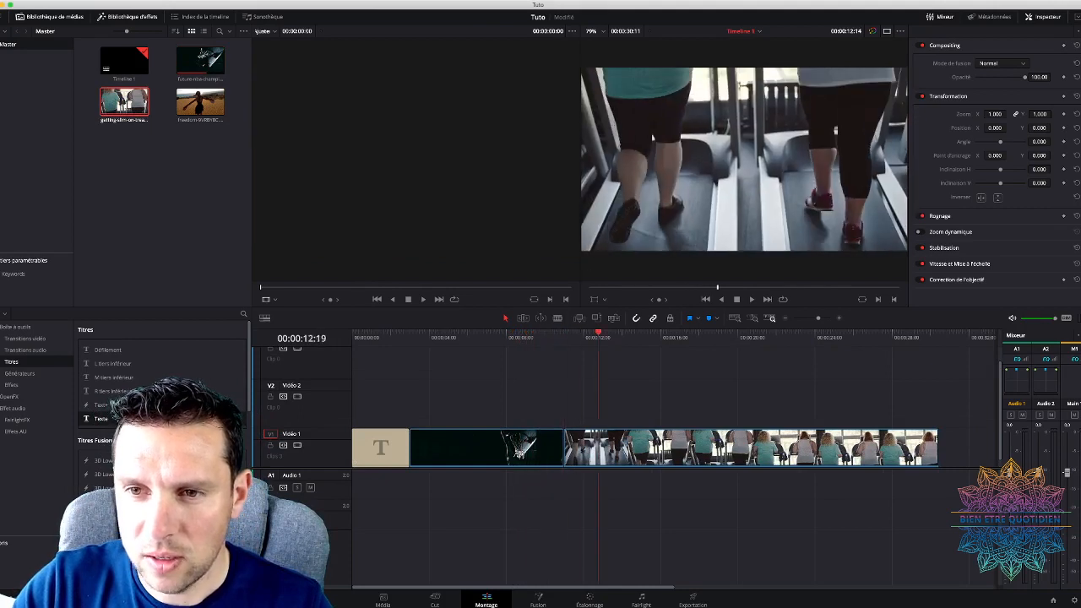
# - Place the playhead at 00:00:20:10 and shorten the treadmill clip on Vidéo 1 so that it ends there
pyautogui.moveTo(638, 337); pyautogui.dragTo(745, 337)
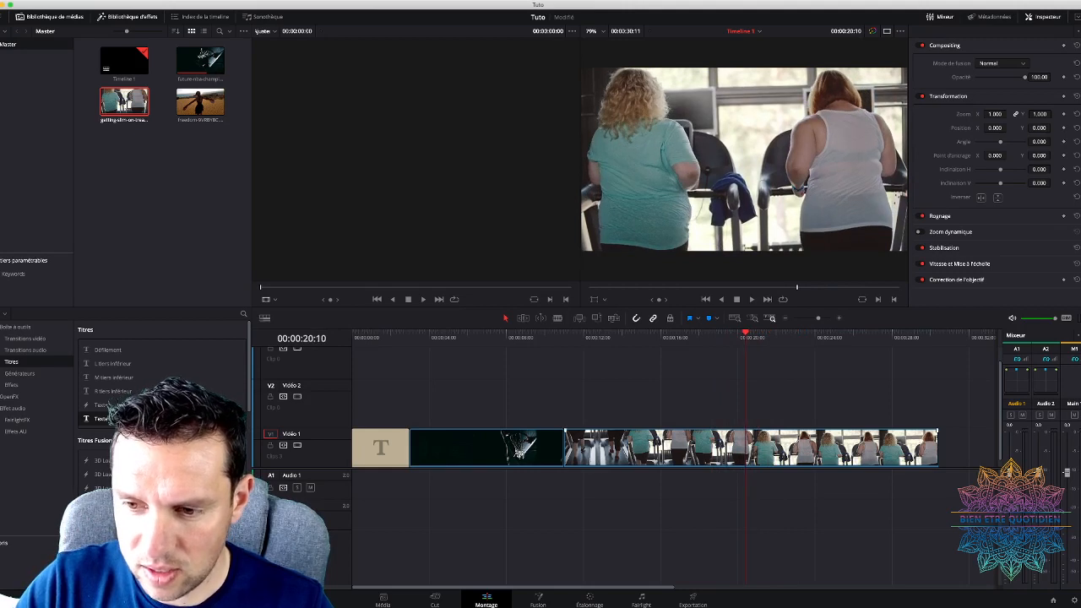
pyautogui.moveTo(936, 448); pyautogui.dragTo(745, 454)
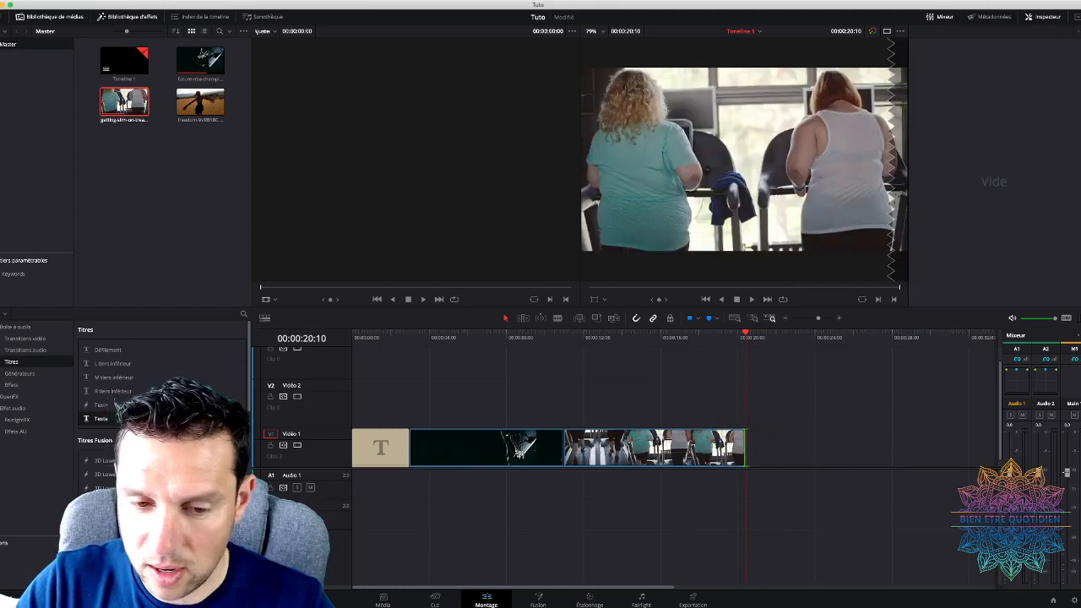
# - Add the freedom desert clip to Vidéo 1 directly after the treadmill clip and play it from its start
pyautogui.moveTo(201, 102); pyautogui.dragTo(802, 447)
pyautogui.moveTo(746, 336)
pyautogui.mouseDown()
pyautogui.moveTo(722, 336)
pyautogui.moveTo(746, 337)
pyautogui.mouseUp()
pyautogui.press('space')
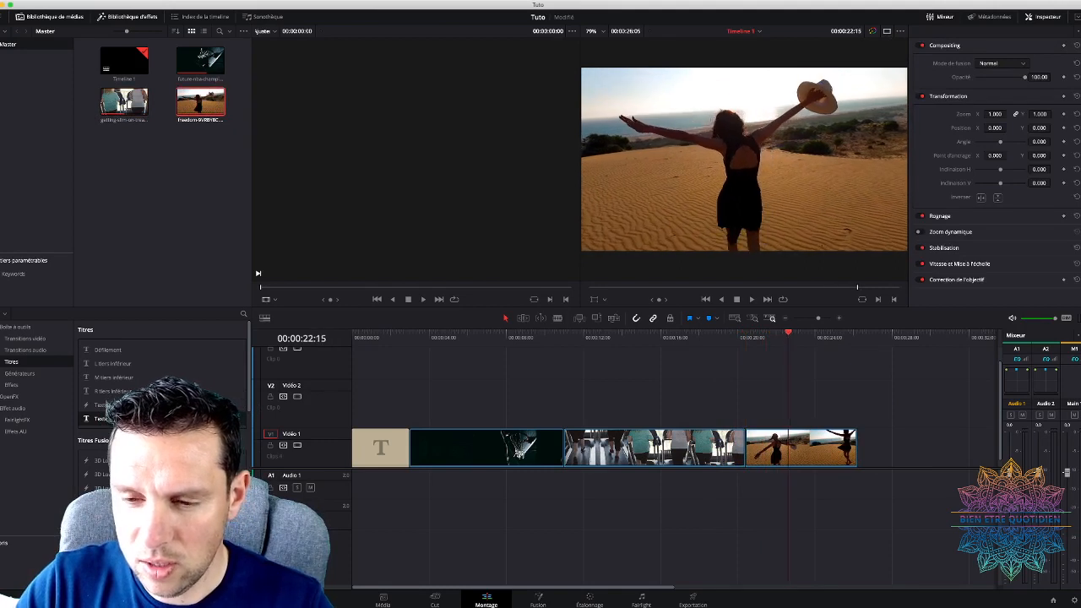
# - Split the desert clip at 00:00:22:18 and 00:00:23:20, delete the middle section and close the gap with the remaining piece
pyautogui.press('b')
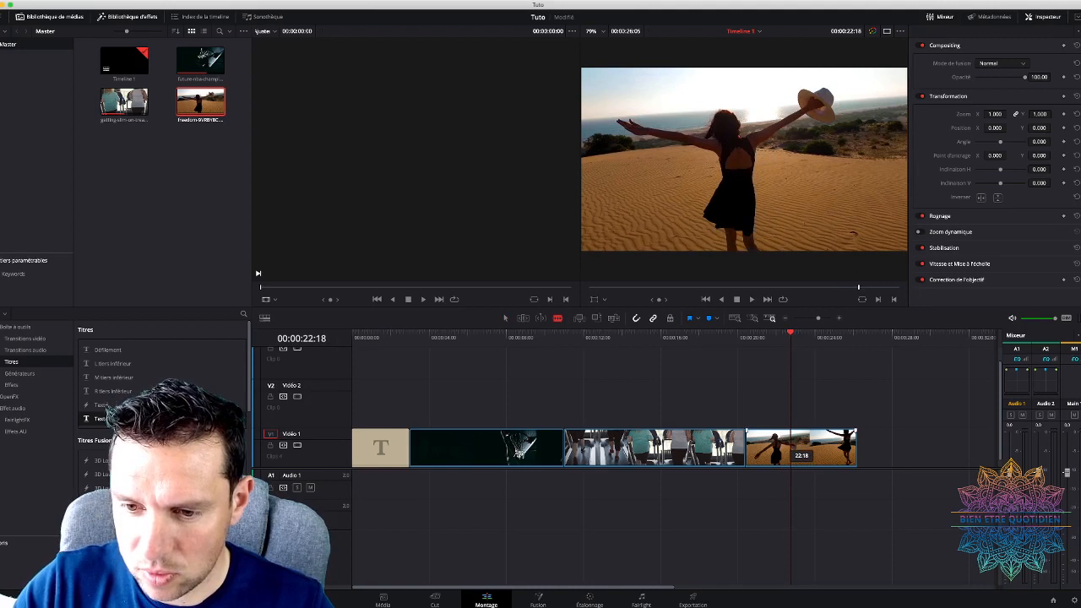
pyautogui.click(790, 446)
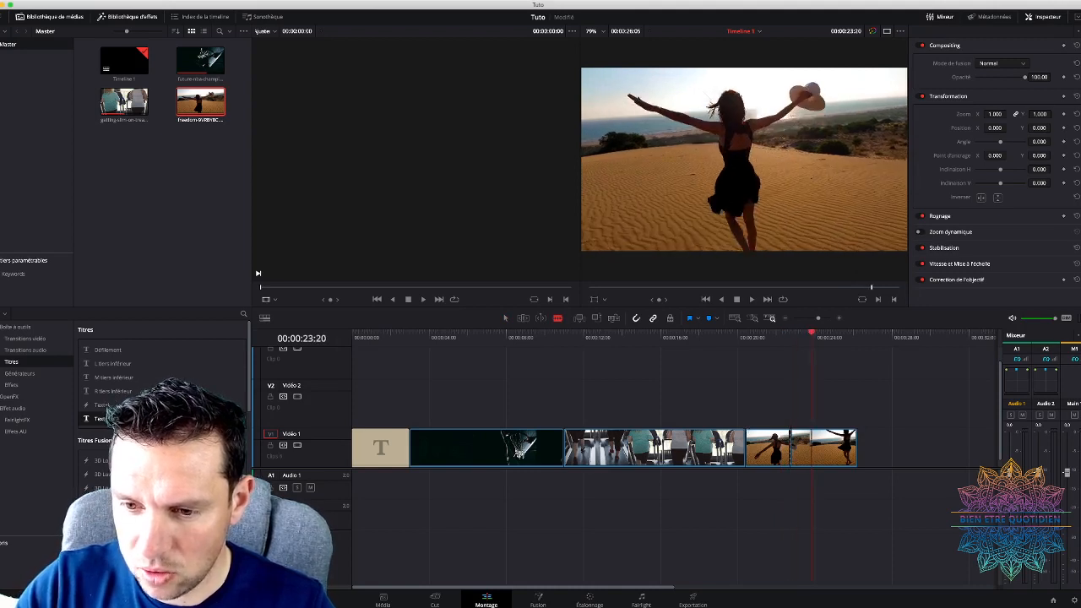
pyautogui.click(811, 448)
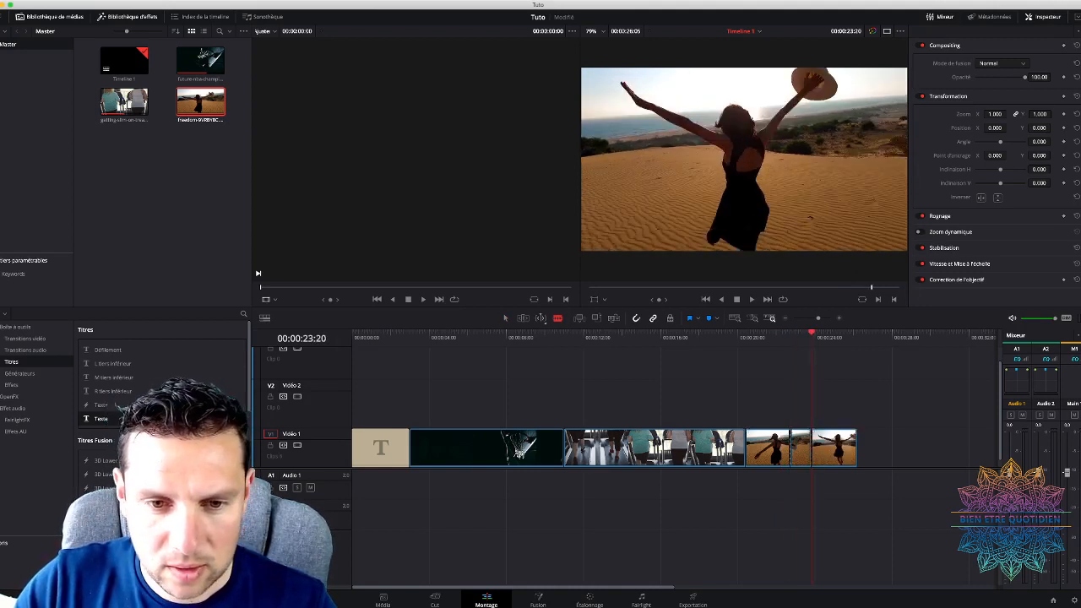
pyautogui.press('a')
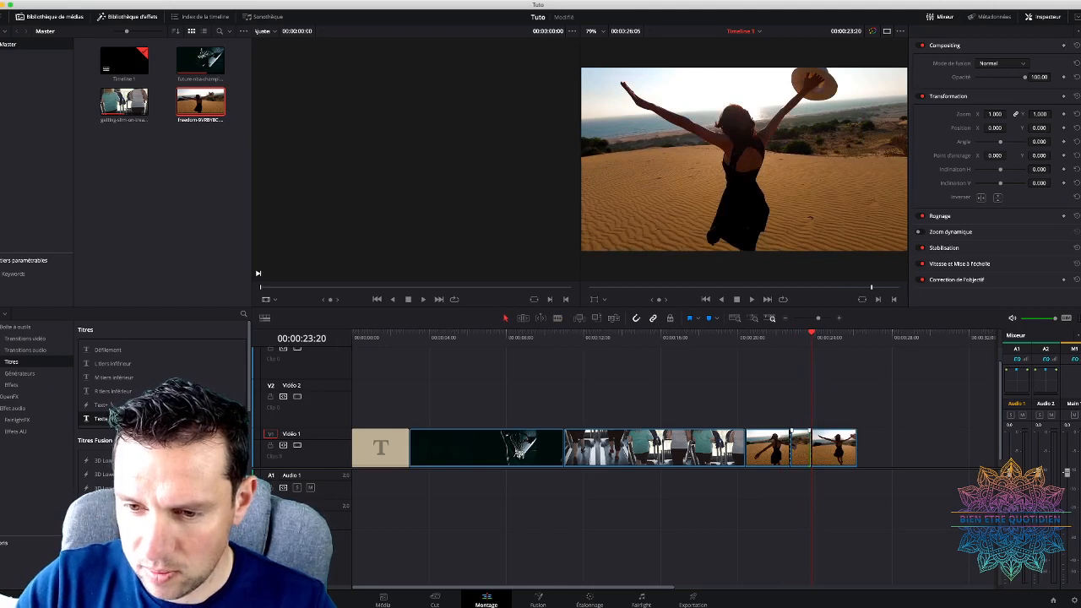
pyautogui.press('BackSpace')
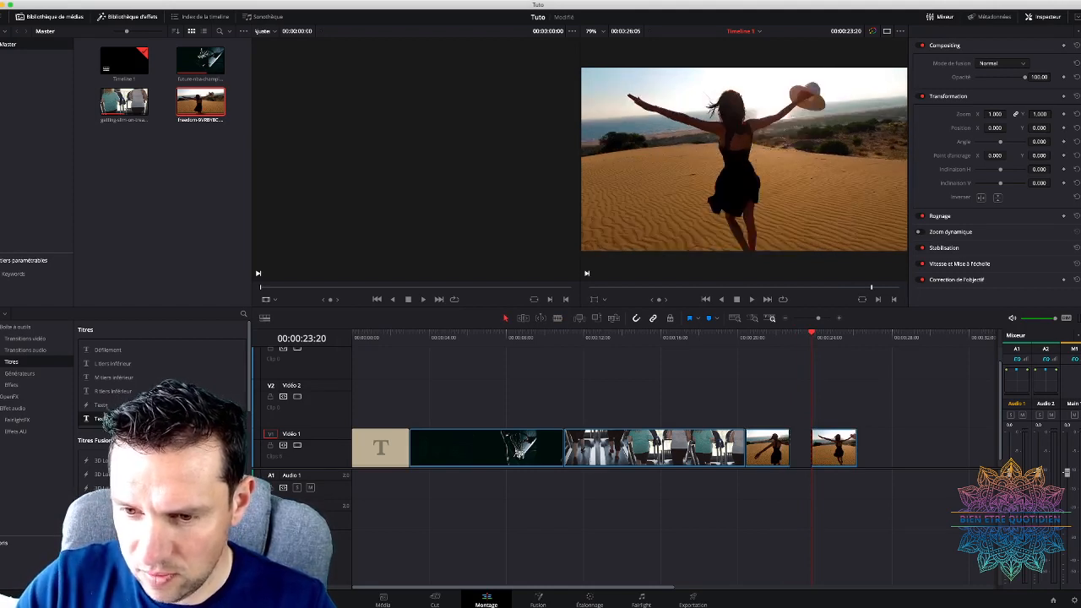
pyautogui.moveTo(855, 432); pyautogui.dragTo(834, 433)
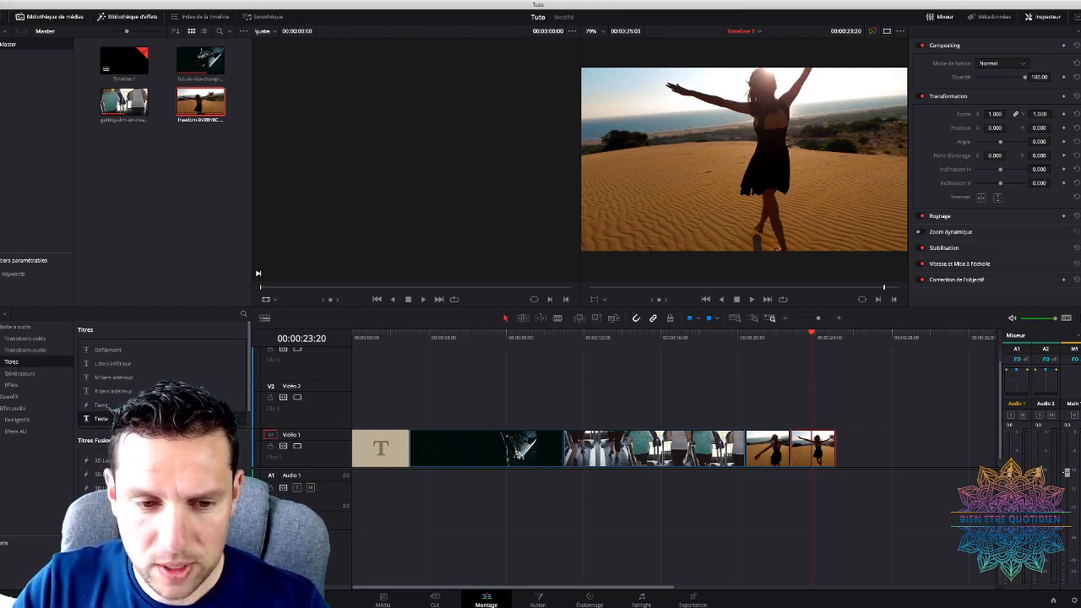
# - Place the logo image at the start of Vidéo 2 above the title and view it at 00:00:01:16
pyautogui.moveTo(124, 143); pyautogui.dragTo(400, 404)
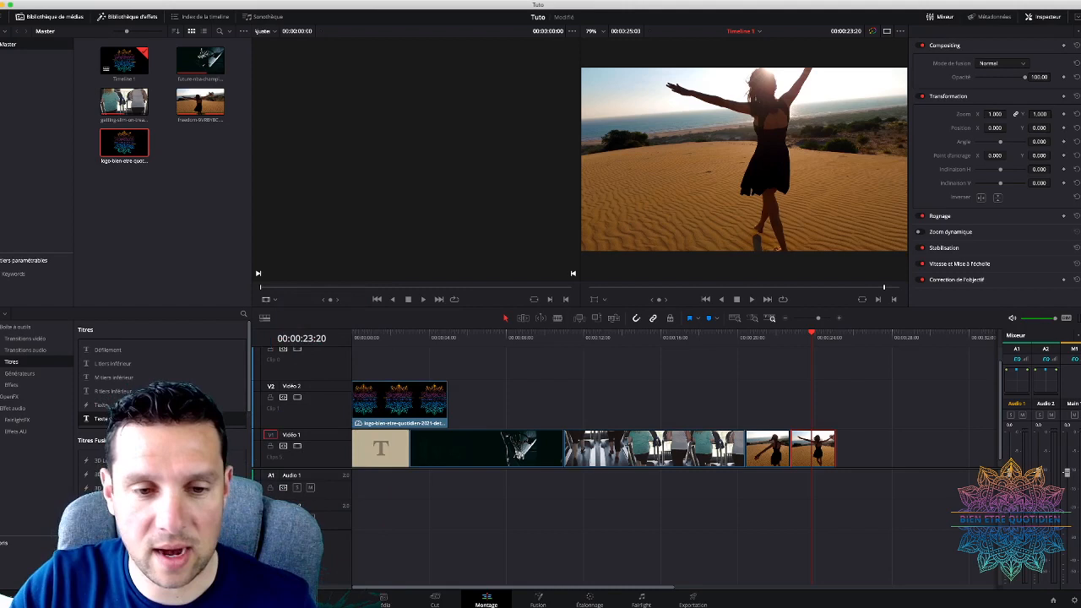
pyautogui.moveTo(398, 336); pyautogui.dragTo(384, 337)
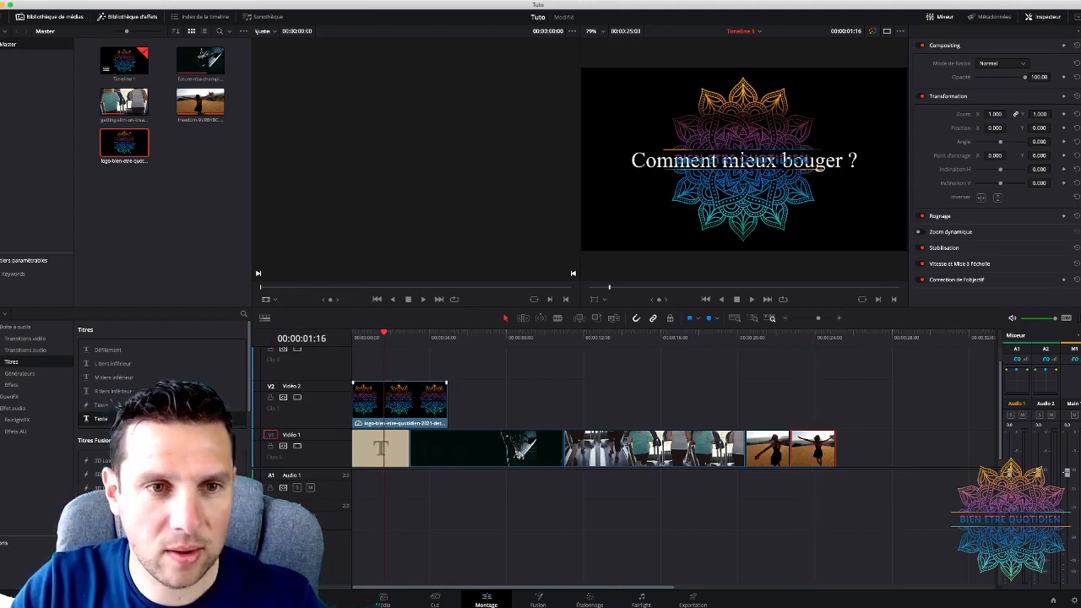
# - Scale the logo to a zoom of 0.340 and raise it above the title text with a Y position of 303
pyautogui.click(399, 404)
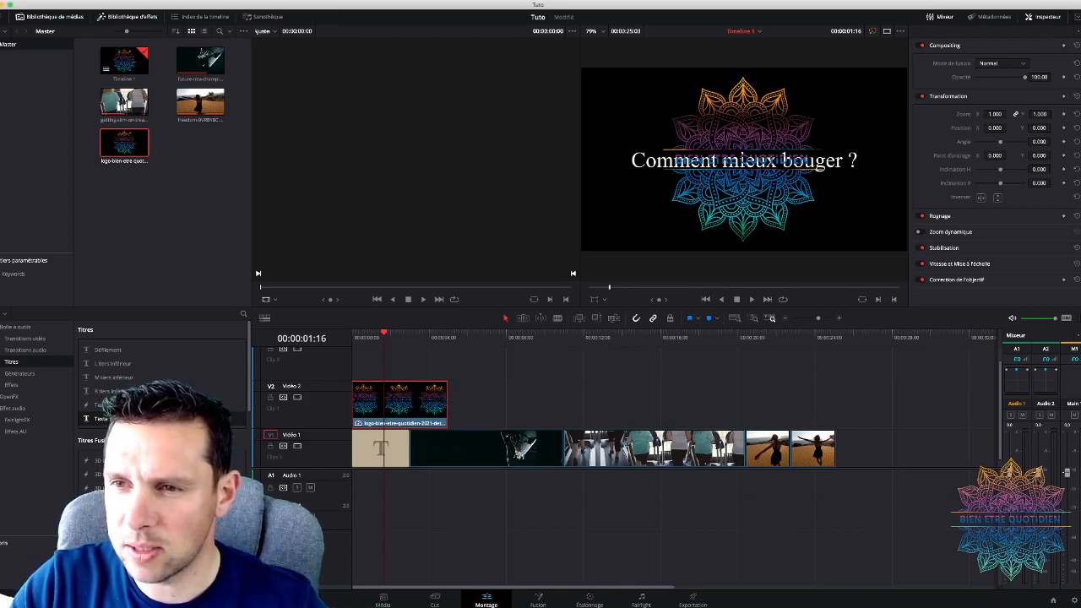
pyautogui.moveTo(1046, 114); pyautogui.dragTo(998, 114)
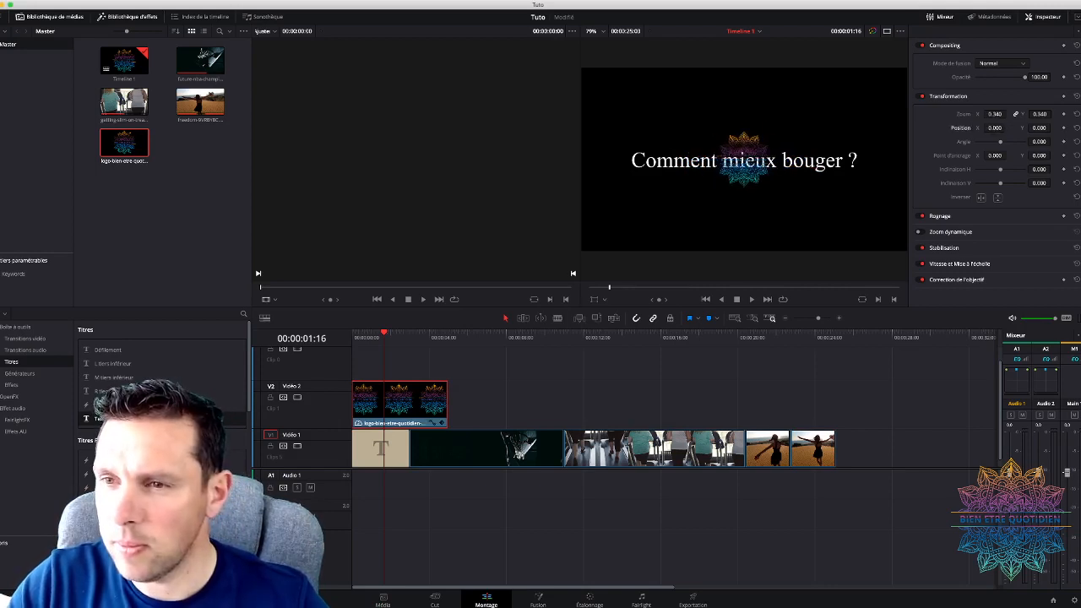
pyautogui.moveTo(1039, 128)
pyautogui.mouseDown()
pyautogui.moveTo(1054, 127)
pyautogui.moveTo(1038, 127)
pyautogui.mouseUp()
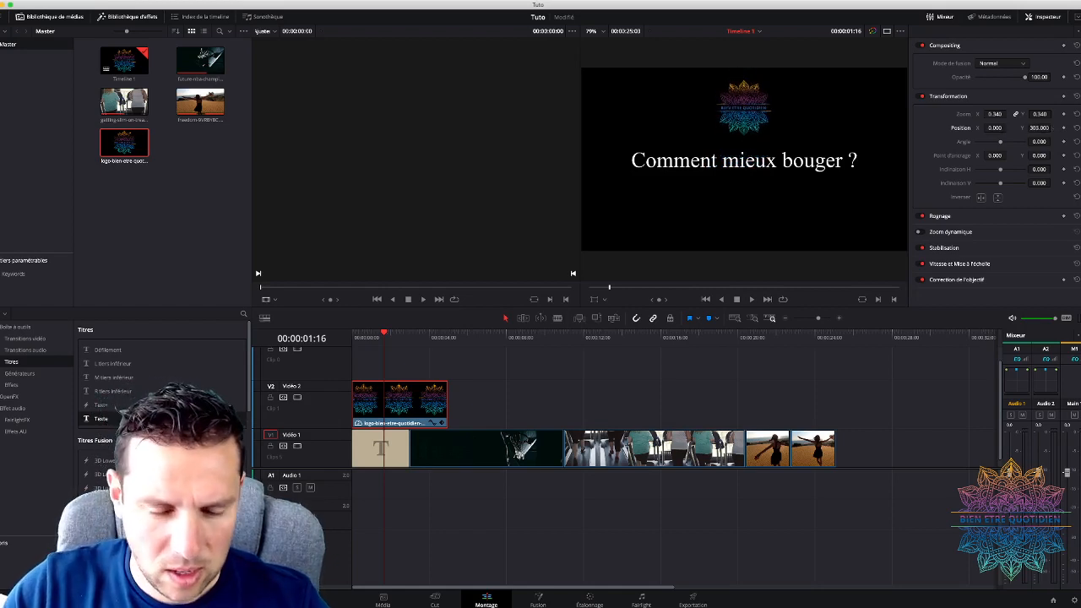
# - Extend the logo clip to the end of the last desert clip and check it over the basketball footage
pyautogui.moveTo(446, 406); pyautogui.dragTo(836, 405)
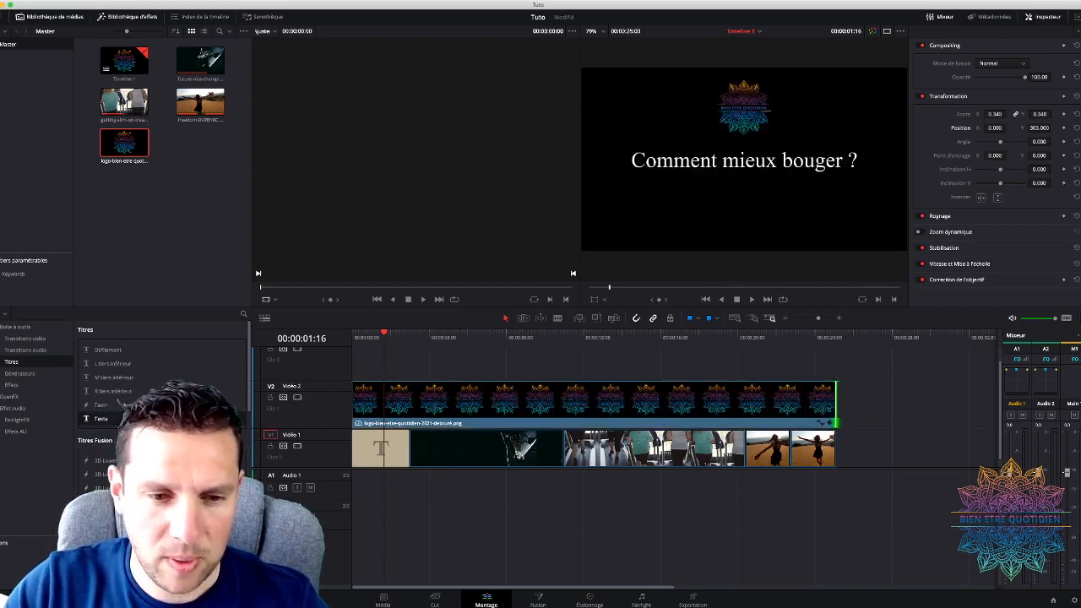
pyautogui.moveTo(385, 335); pyautogui.dragTo(432, 335)
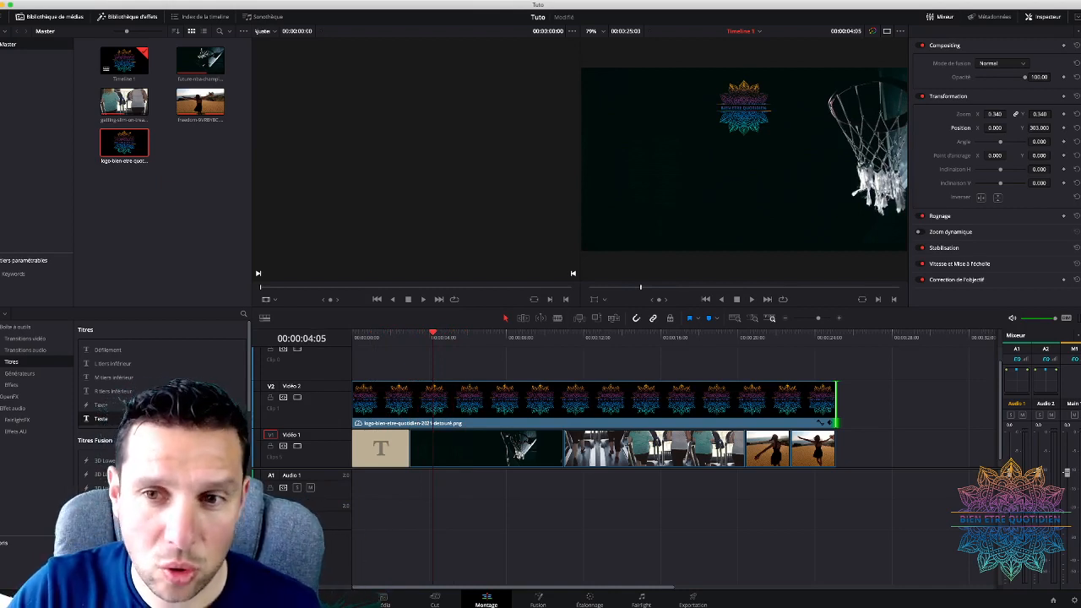
# - Place the playhead at 00:00:02:14, just before the title ends, and add zoom and position keyframes to the logo
pyautogui.press('Up')
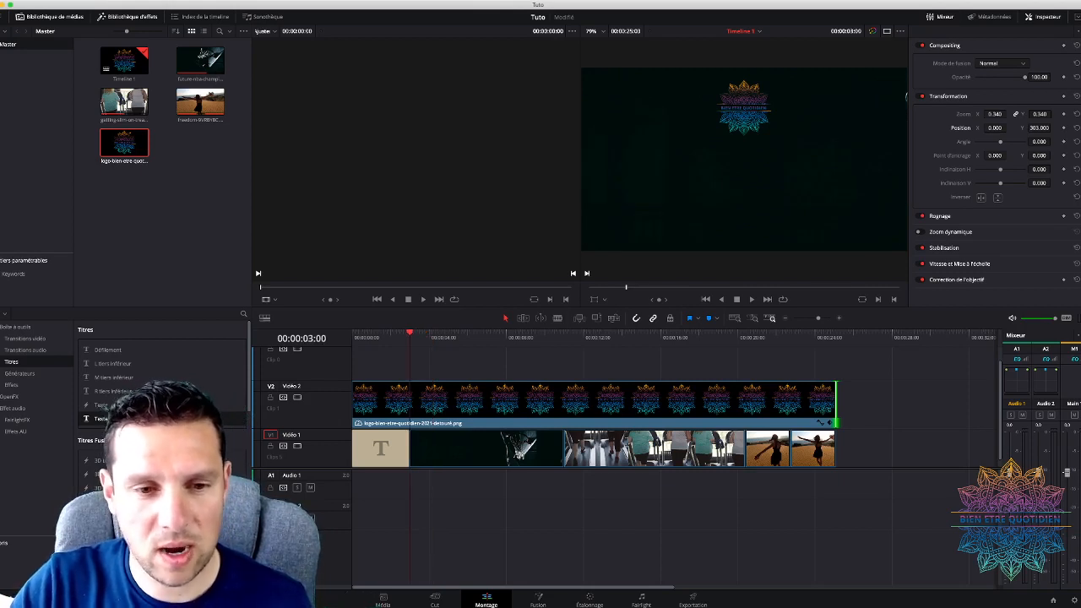
pyautogui.hotkey('shift', 'Left')
pyautogui.hotkey('shift', 'Left')
pyautogui.hotkey('shift', 'Right')
pyautogui.hotkey('shift', 'Right')
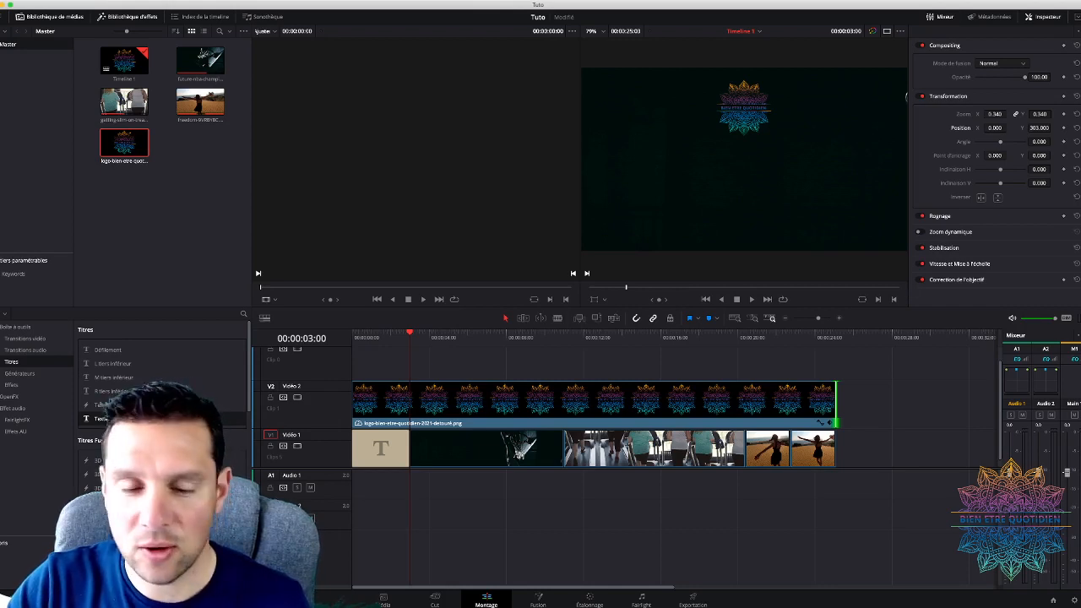
pyautogui.click(401, 337)
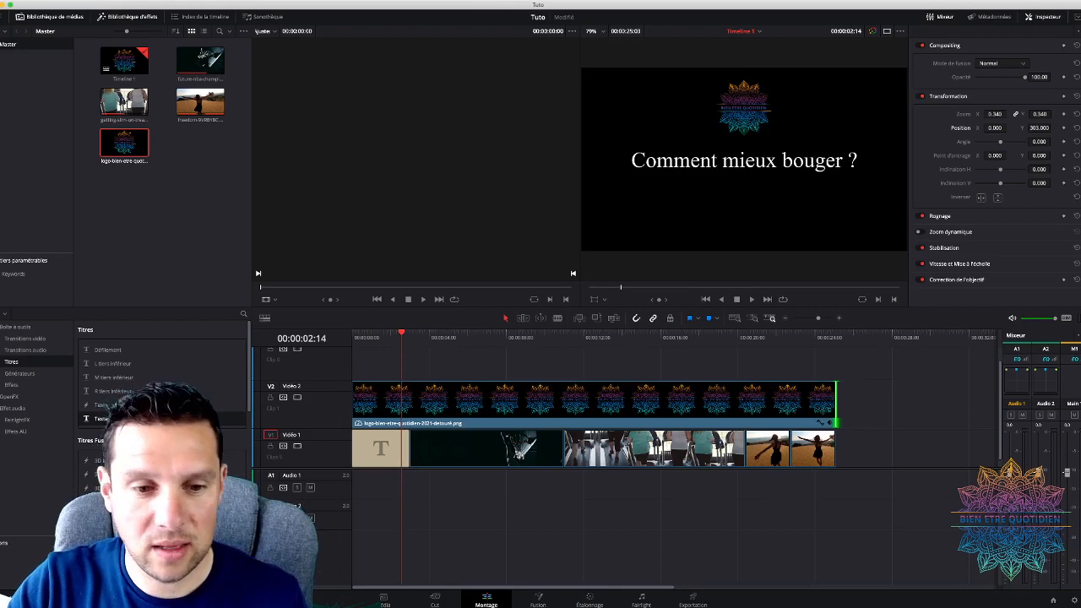
pyautogui.moveTo(402, 337)
pyautogui.mouseDown()
pyautogui.moveTo(411, 337)
pyautogui.moveTo(401, 336)
pyautogui.mouseUp()
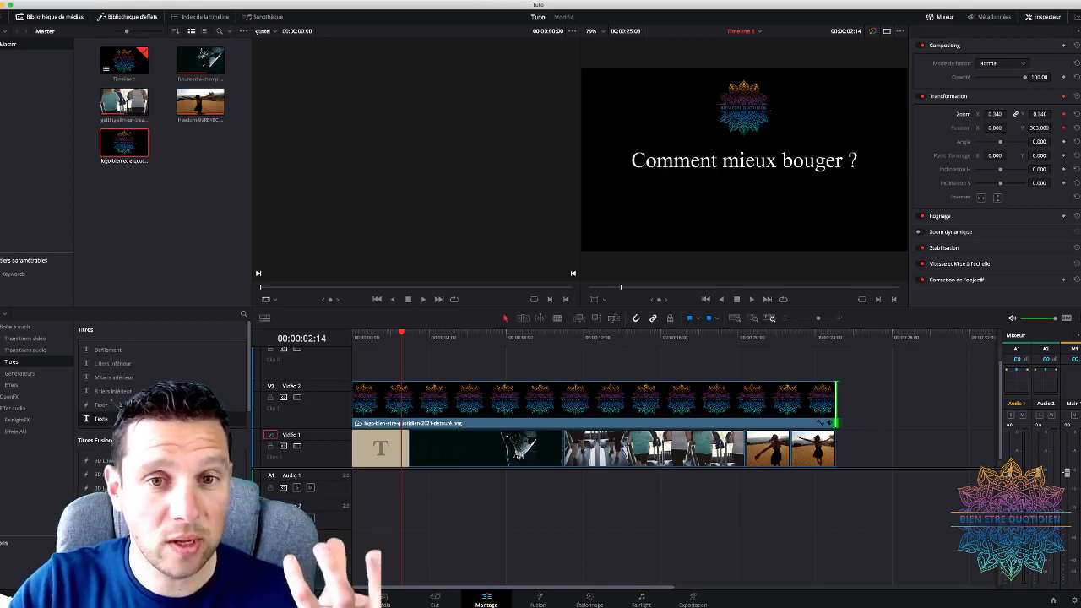
# - At 00:00:03:13, set the logo's zoom to 0.260 and its position to X -782 and Y 378
pyautogui.press('space')
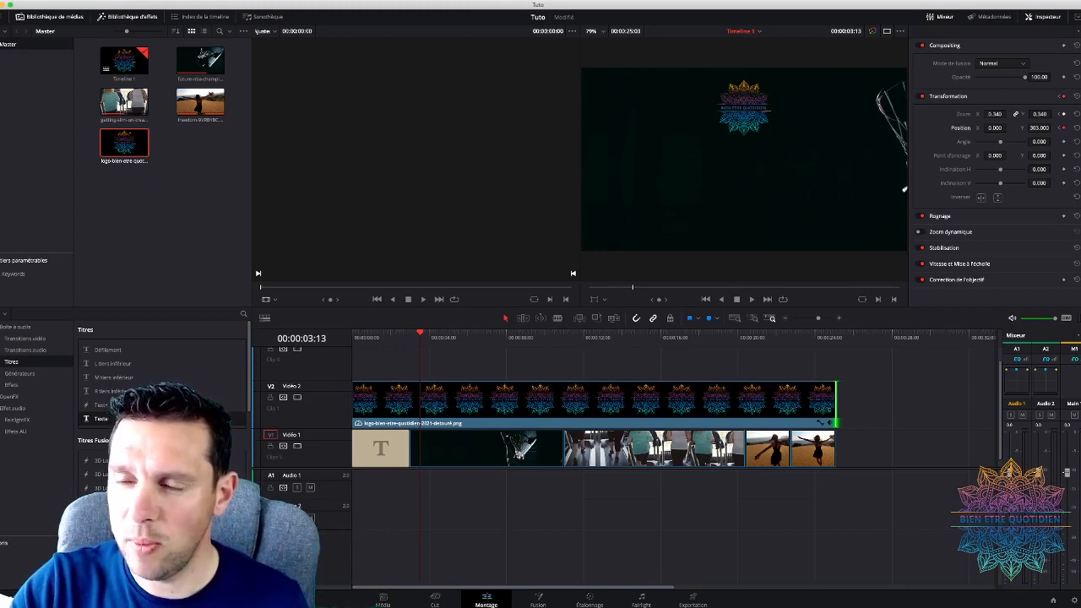
pyautogui.moveTo(995, 114); pyautogui.dragTo(956, 127)
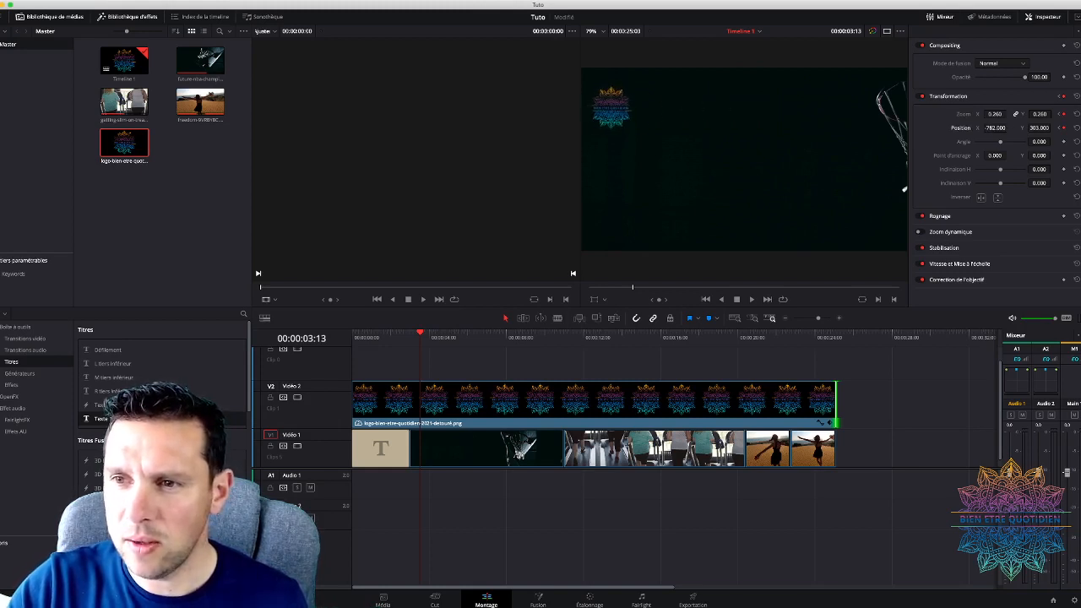
pyautogui.moveTo(1039, 128); pyautogui.dragTo(1060, 127)
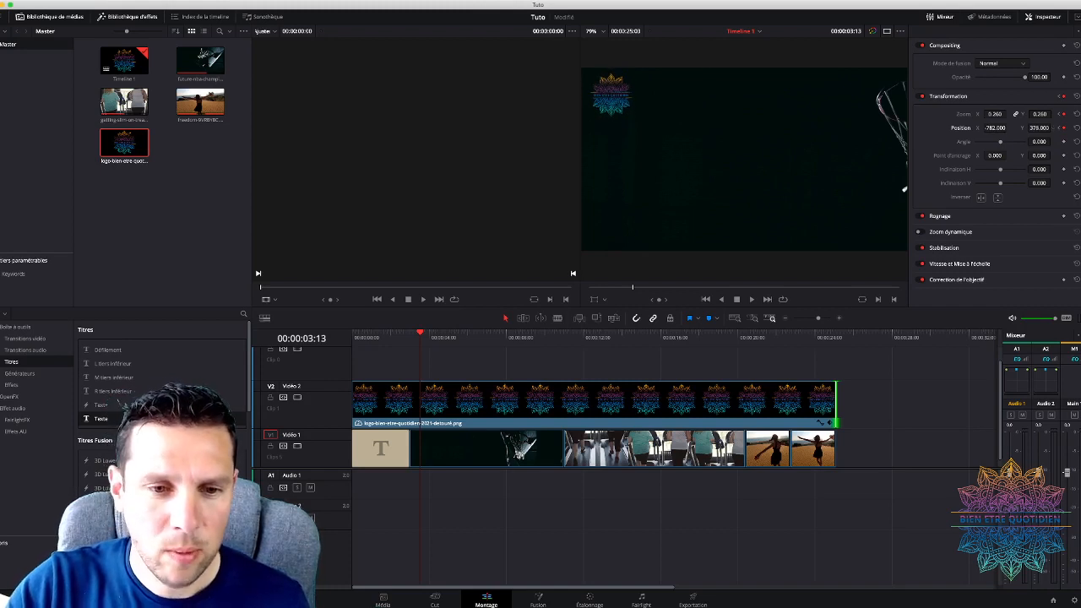
# - Play back the logo's animation from the title into the basketball clip, then return to 00:00:02:14
pyautogui.moveTo(420, 336); pyautogui.dragTo(369, 336)
pyautogui.press('space')
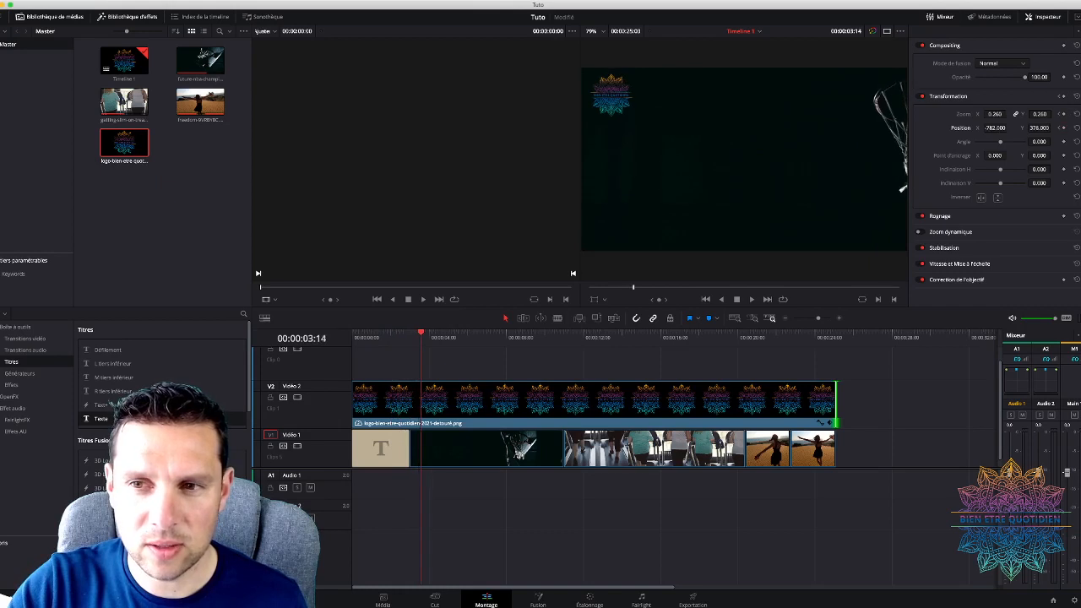
pyautogui.moveTo(441, 332); pyautogui.dragTo(401, 333)
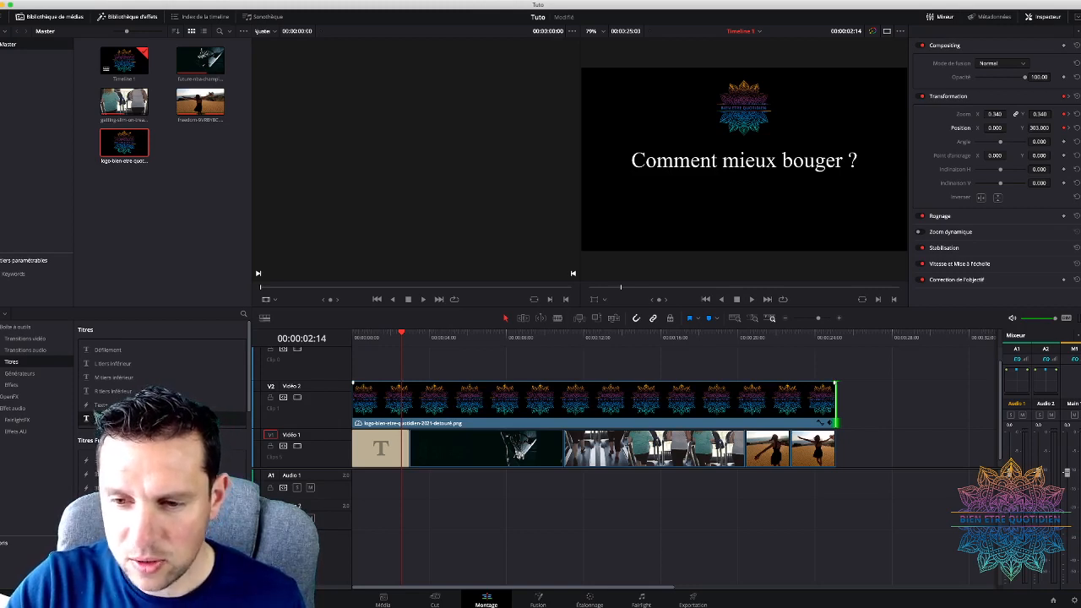
# - Show the logo clip's Transformation keyframes on the timeline, select the second keyframe, and hide the keyframe track again
pyautogui.click(829, 422)
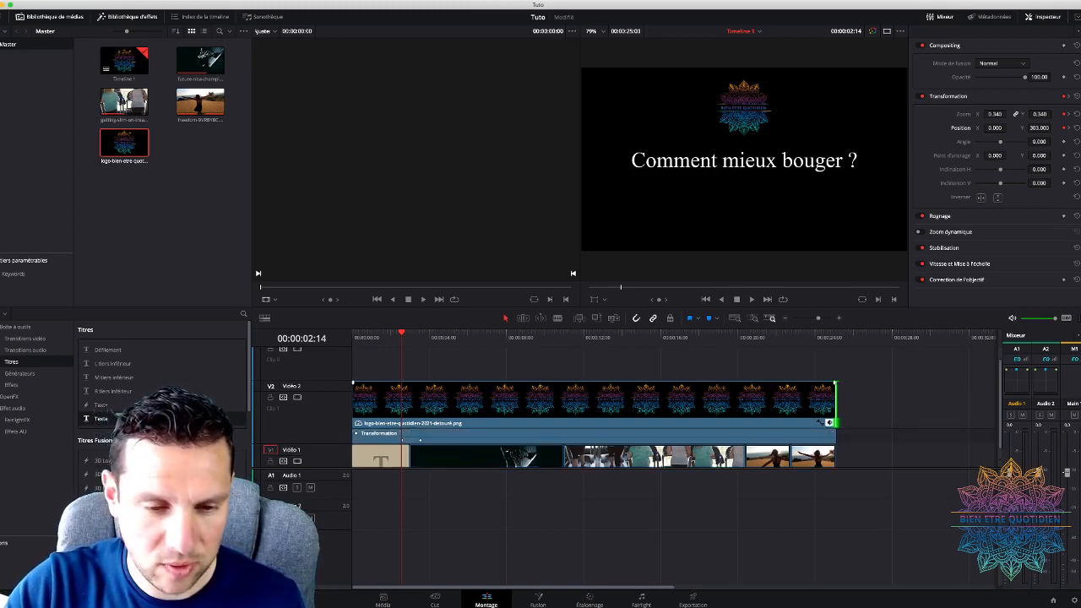
pyautogui.moveTo(420, 440)
pyautogui.mouseDown()
pyautogui.moveTo(402, 440)
pyautogui.moveTo(421, 440)
pyautogui.mouseUp()
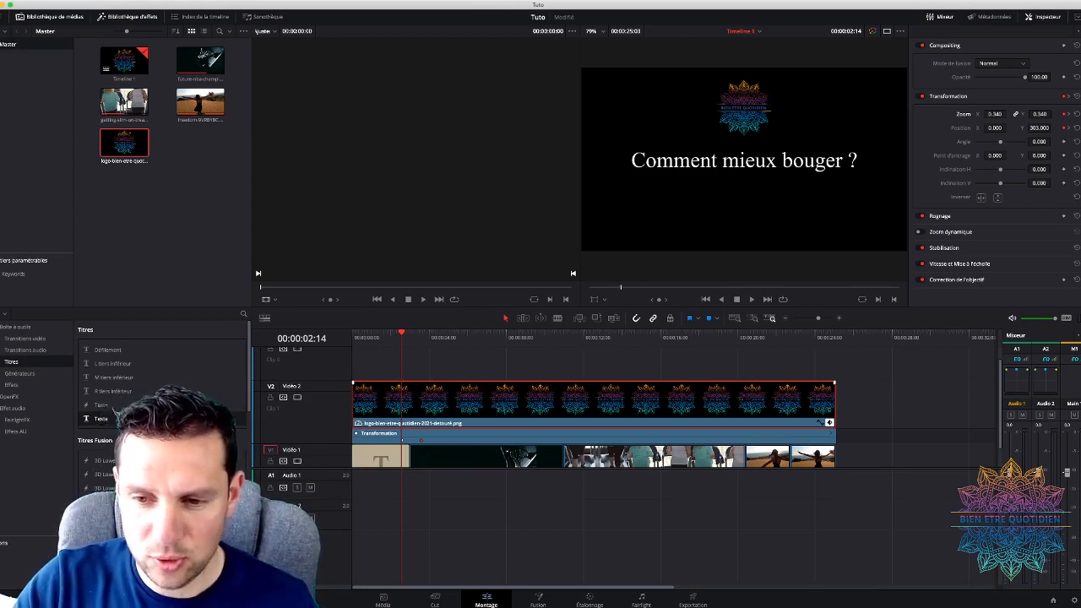
pyautogui.press('super+shift+c')
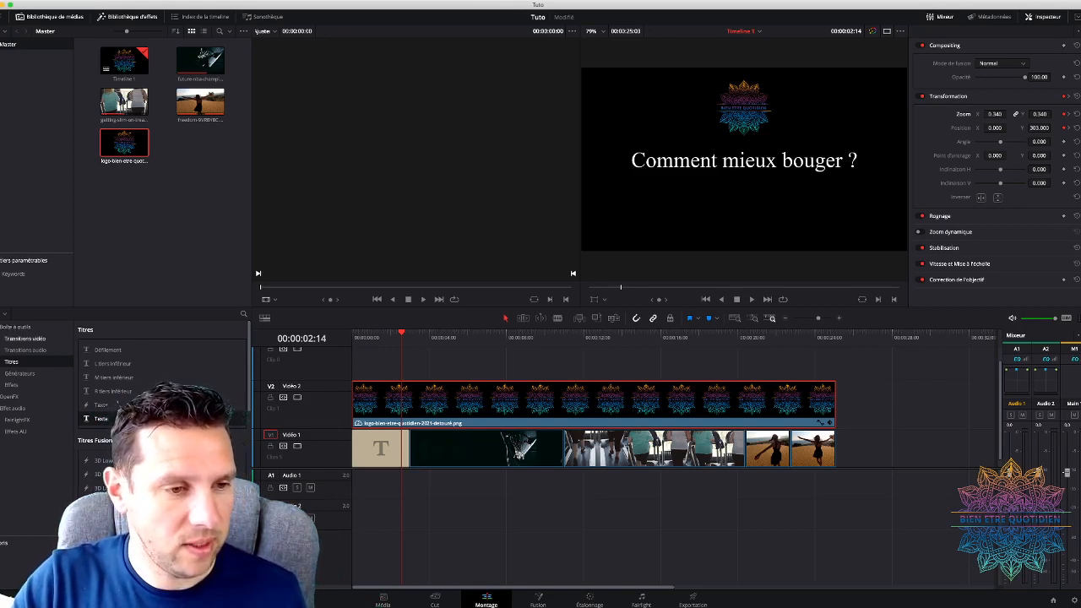
# - Browse the video transitions and apply a Fondu enchaîné at the cut between the title and the basketball clip
pyautogui.click(24, 338)
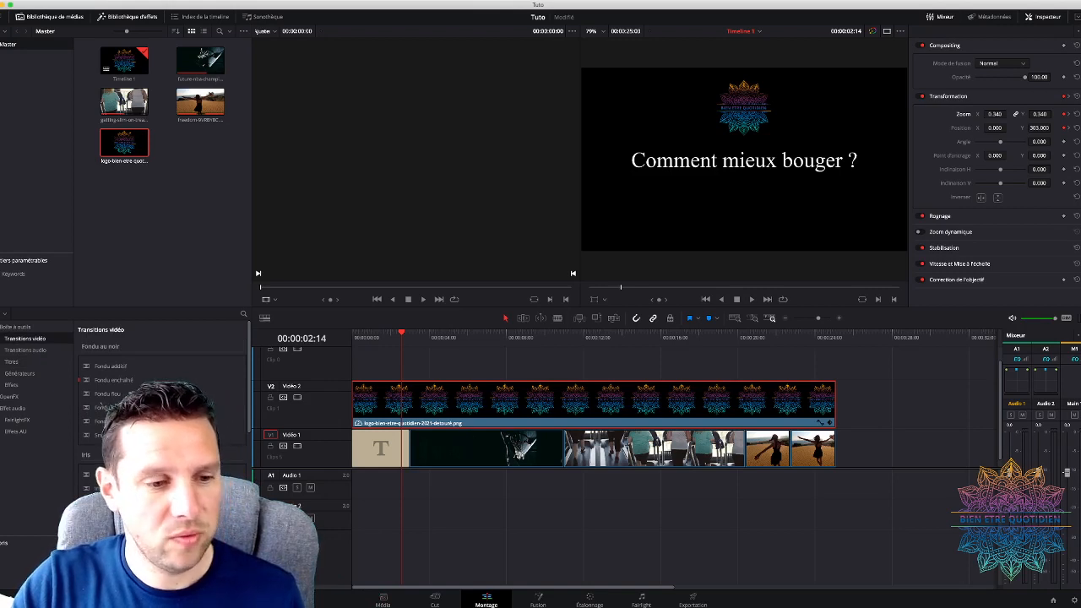
pyautogui.scroll(-5, 160, 380)
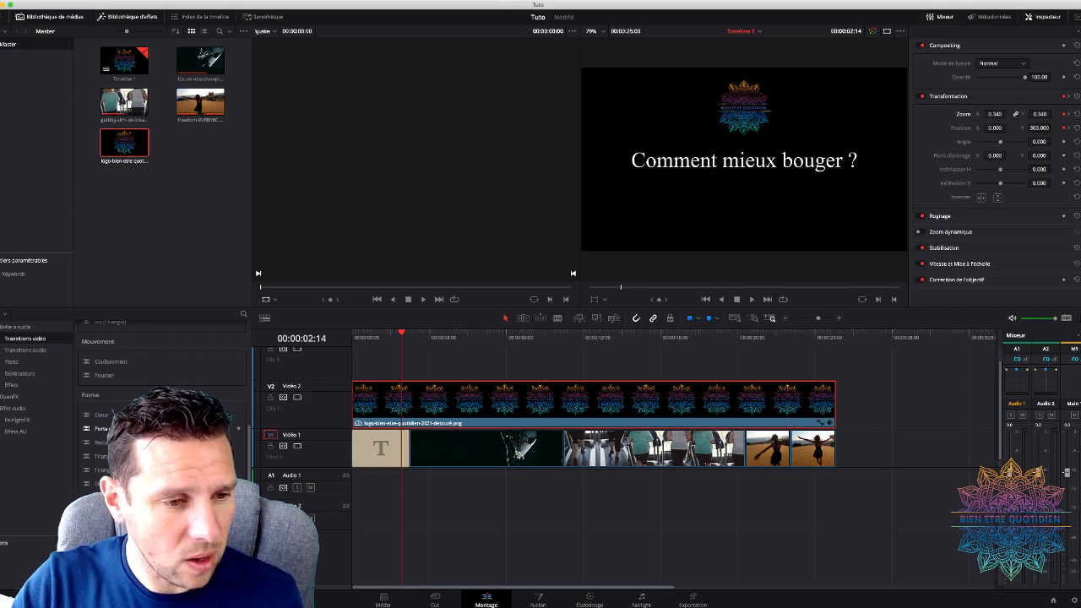
pyautogui.scroll(5, 112, 408)
pyautogui.scroll(-5, 161, 380)
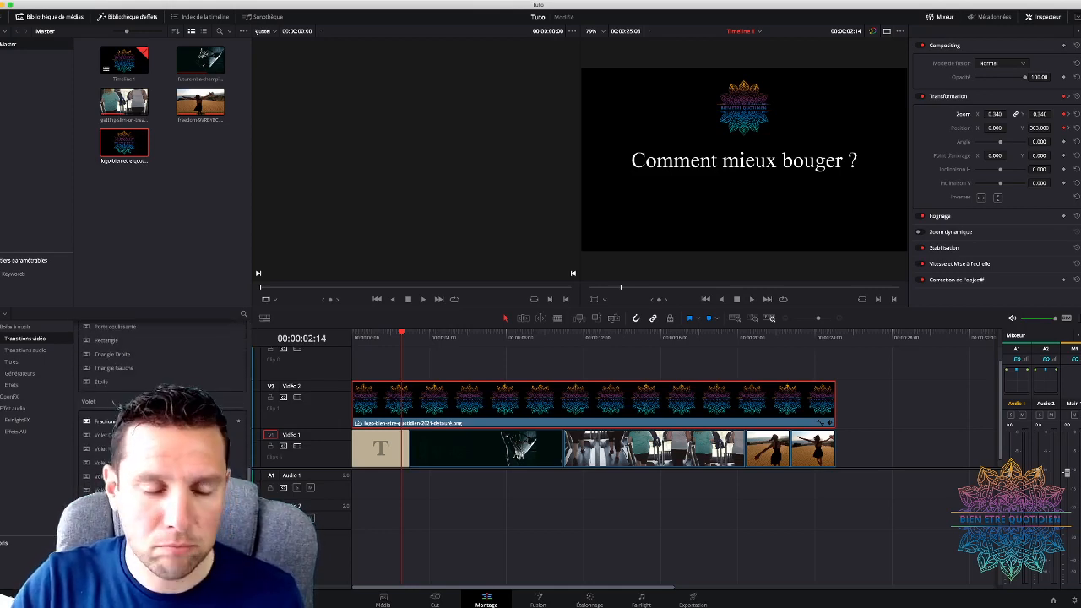
pyautogui.scroll(5, 160, 380)
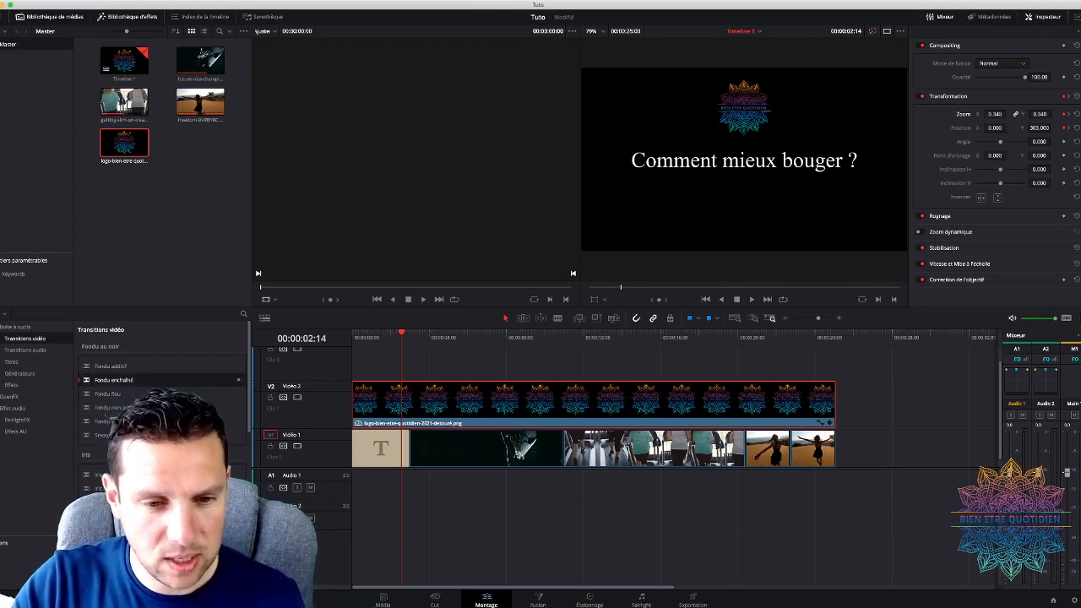
pyautogui.hotkey('ctrl', 't')
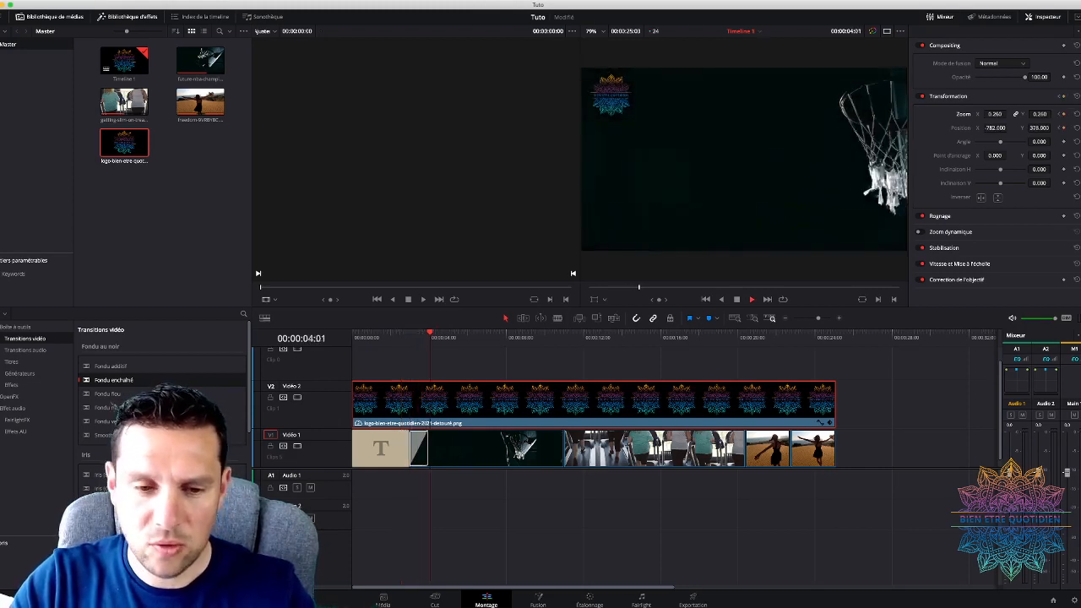
# - Preview the transition into the basketball clip and apply the same one at the start of the treadmill clip
pyautogui.press('space')
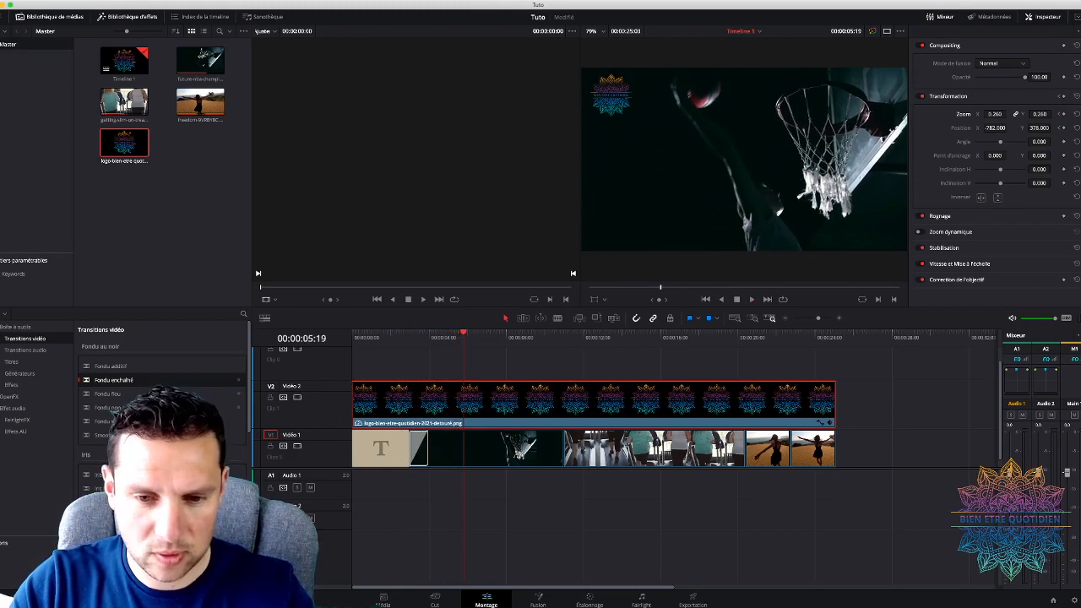
pyautogui.scroll(-1, 593, 414)
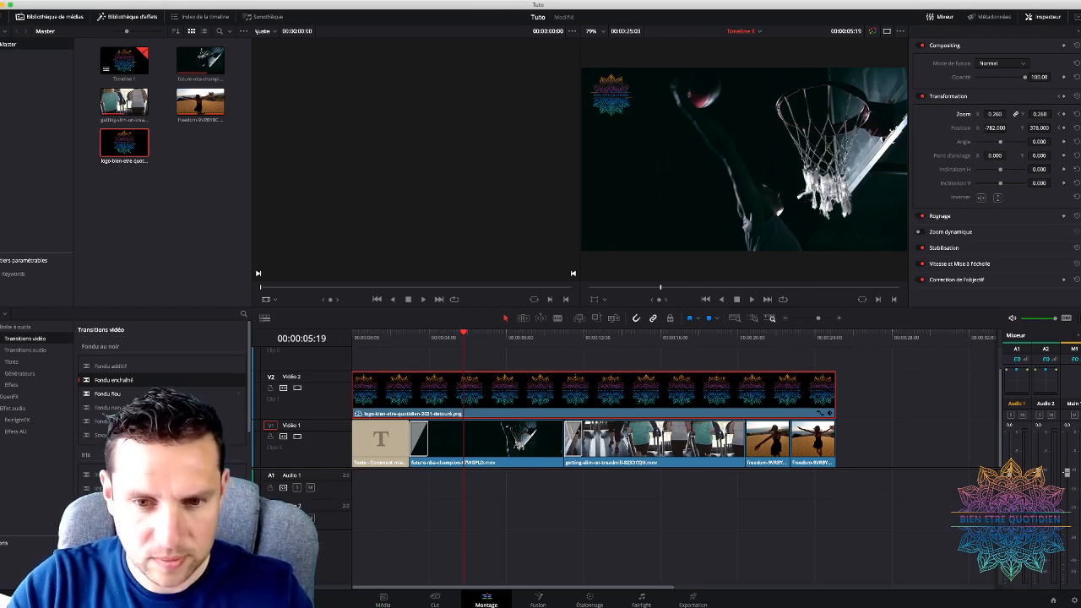
# - Preview the transition into the treadmill clip from 00:00:11:00
pyautogui.moveTo(464, 335); pyautogui.dragTo(564, 334)
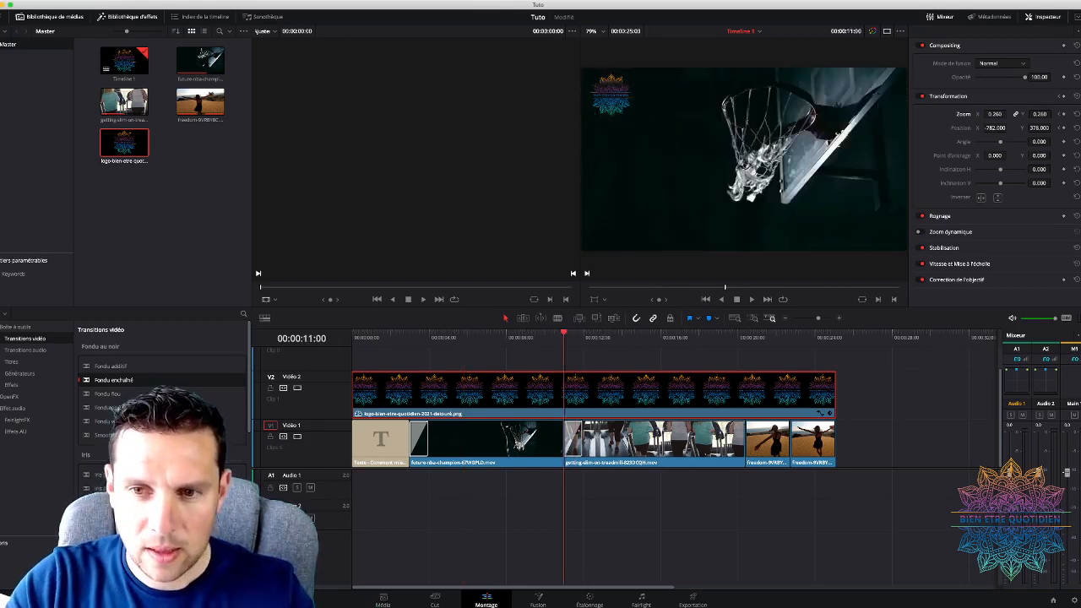
pyautogui.press('j')
pyautogui.press('l')
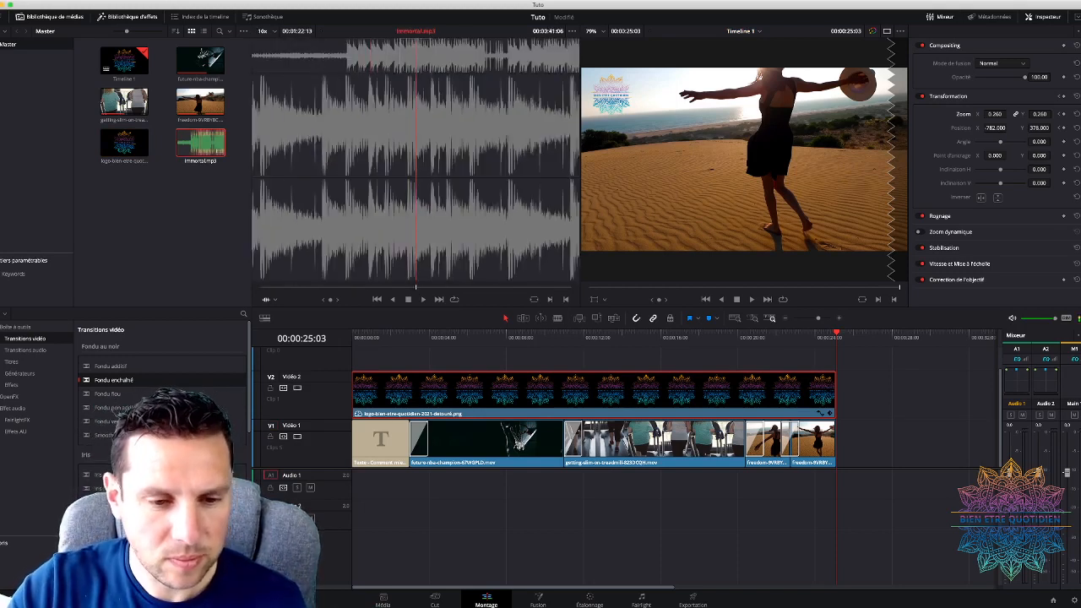
# - Place the immortal.mp3 music on track Audio 1 from the start of the timeline
pyautogui.moveTo(200, 144); pyautogui.dragTo(372, 483)
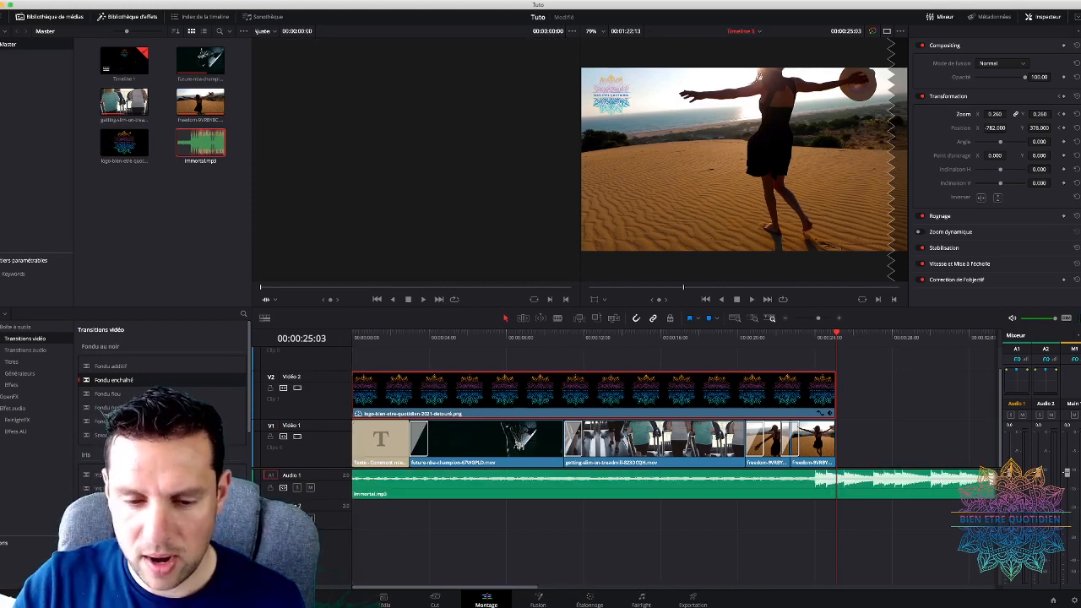
pyautogui.press('super+minus')
pyautogui.press('super+minus')
pyautogui.press('super+minus')
pyautogui.press('super+minus')
pyautogui.press('super+minus')
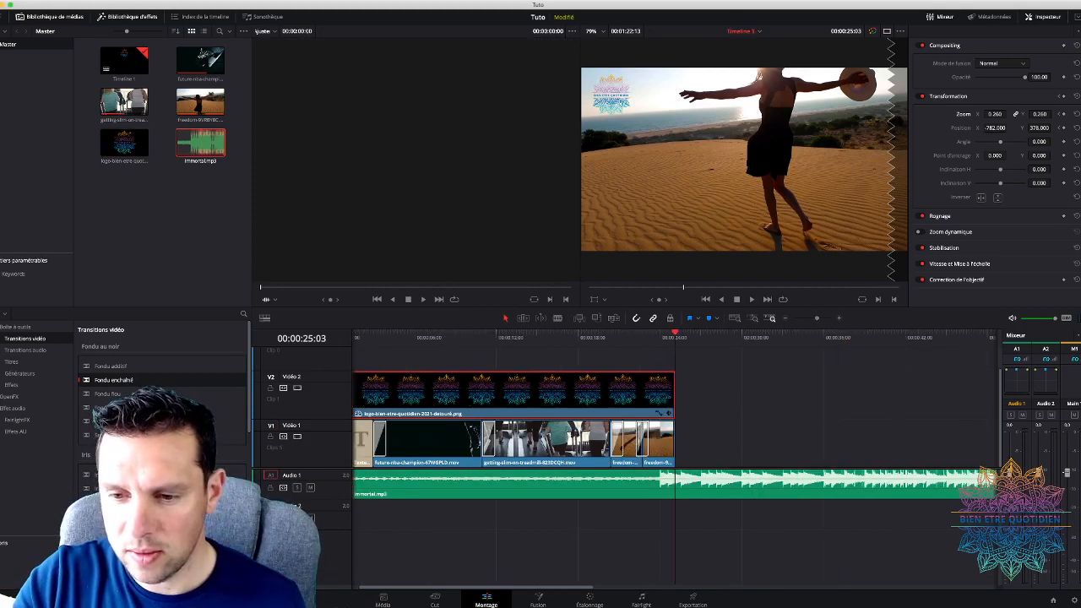
# - Split the music at the end of the video, 00:00:25:03, and delete the excess part
pyautogui.press('super+equal')
pyautogui.press('super+equal')
pyautogui.press('super+equal')
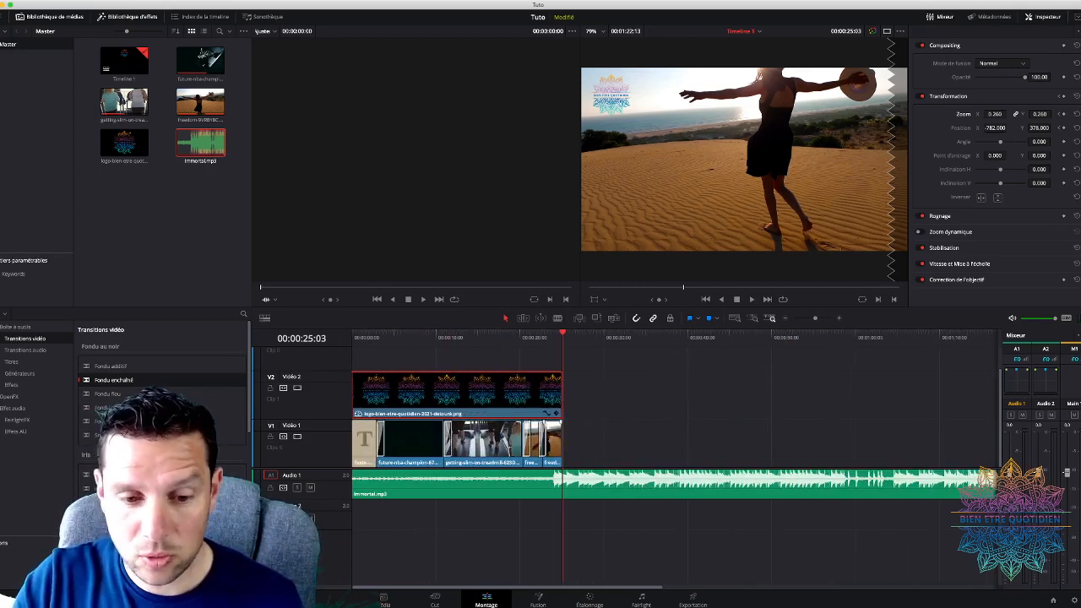
pyautogui.hscroll(5, 676, 456)
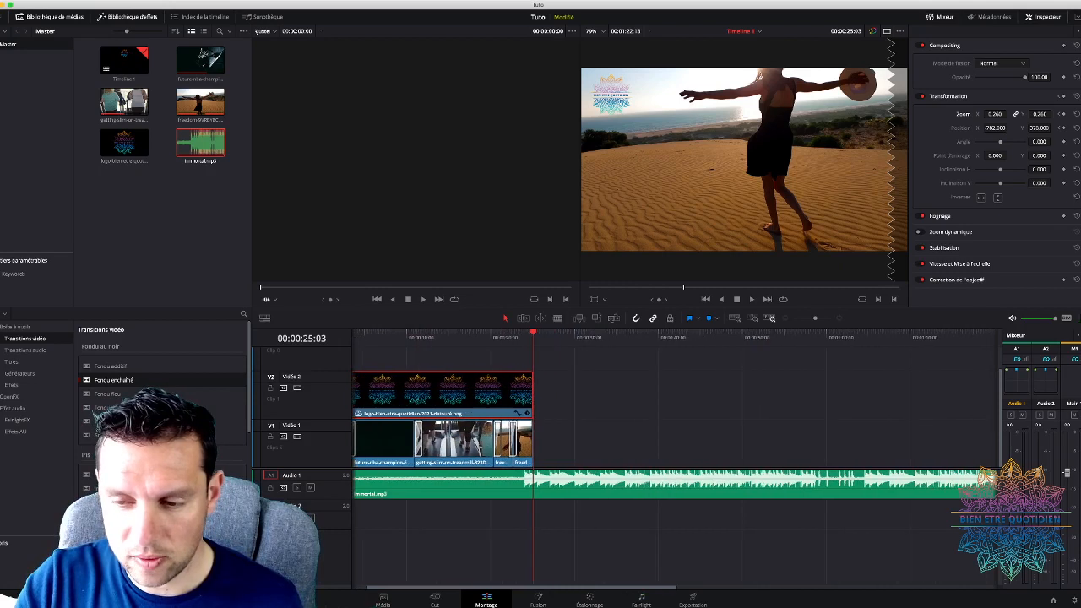
pyautogui.moveTo(931, 483)
pyautogui.mouseDown()
pyautogui.moveTo(452, 483)
pyautogui.moveTo(931, 483)
pyautogui.mouseUp()
pyautogui.press('b')
pyautogui.click(450, 486)
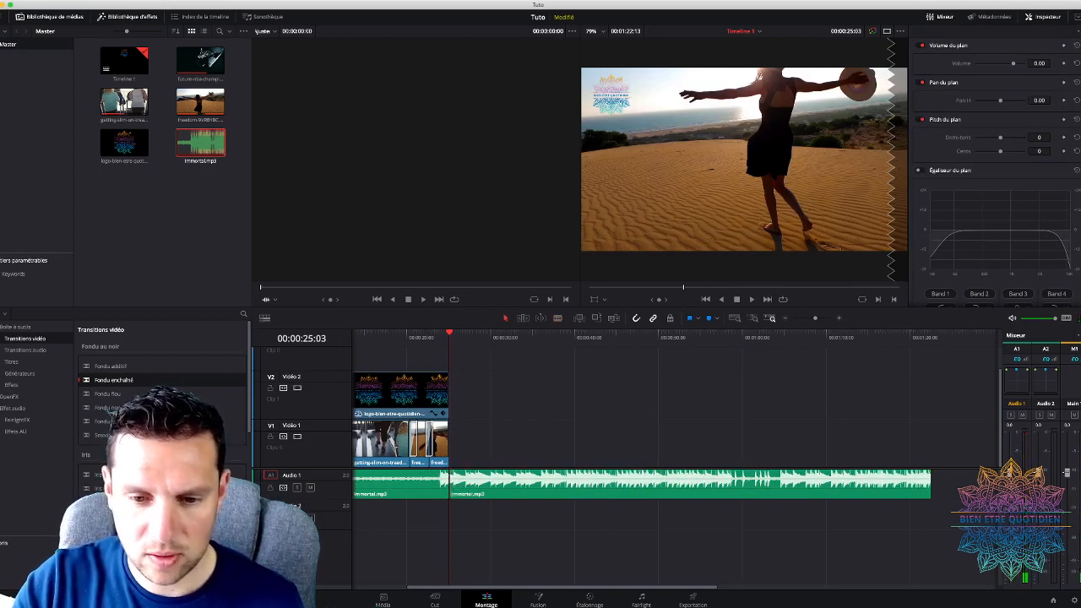
pyautogui.click(453, 483)
pyautogui.press('Delete')
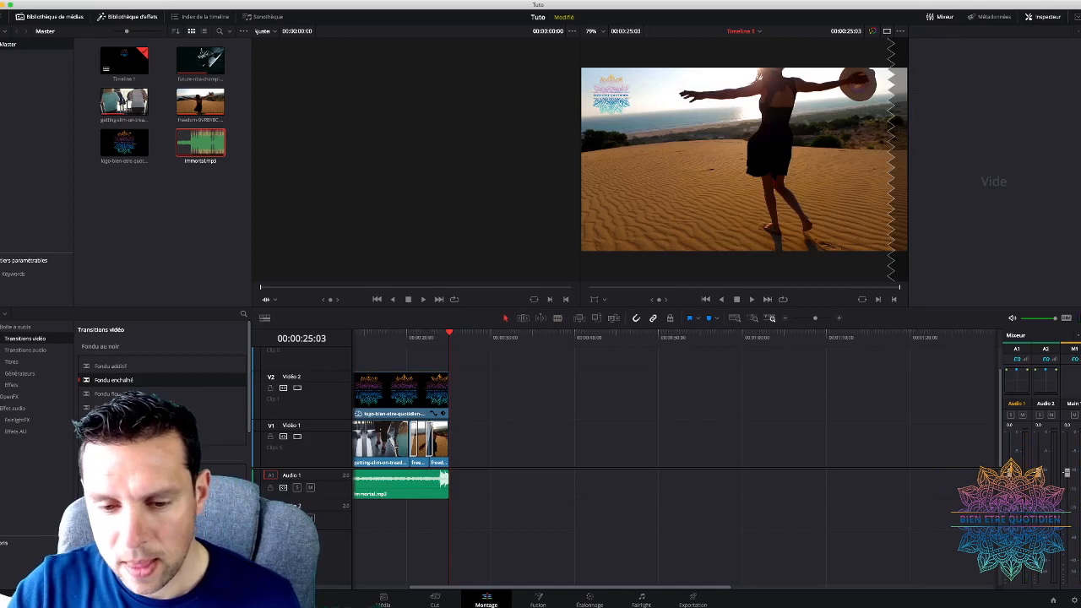
# - Play the whole timeline from the beginning to check the video with its music
pyautogui.hscroll(-3, 675, 457)
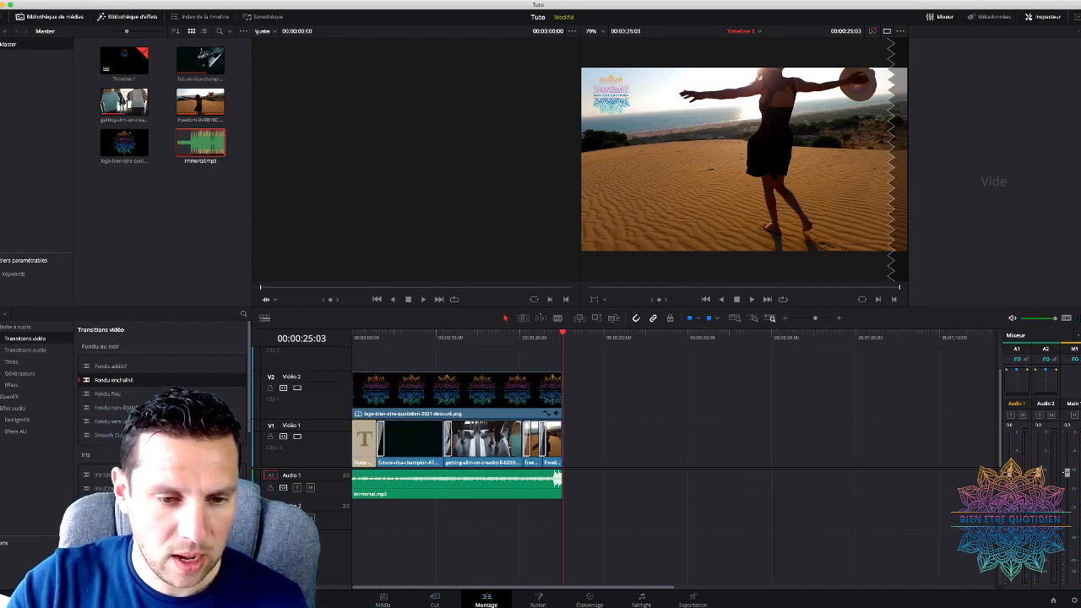
pyautogui.press('Home')
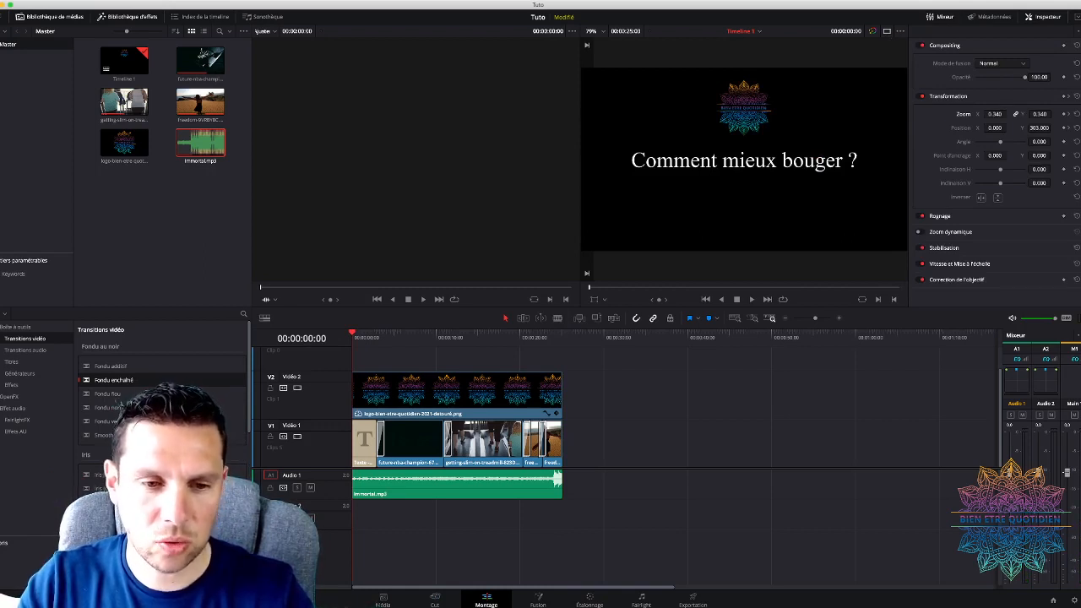
pyautogui.press('space')
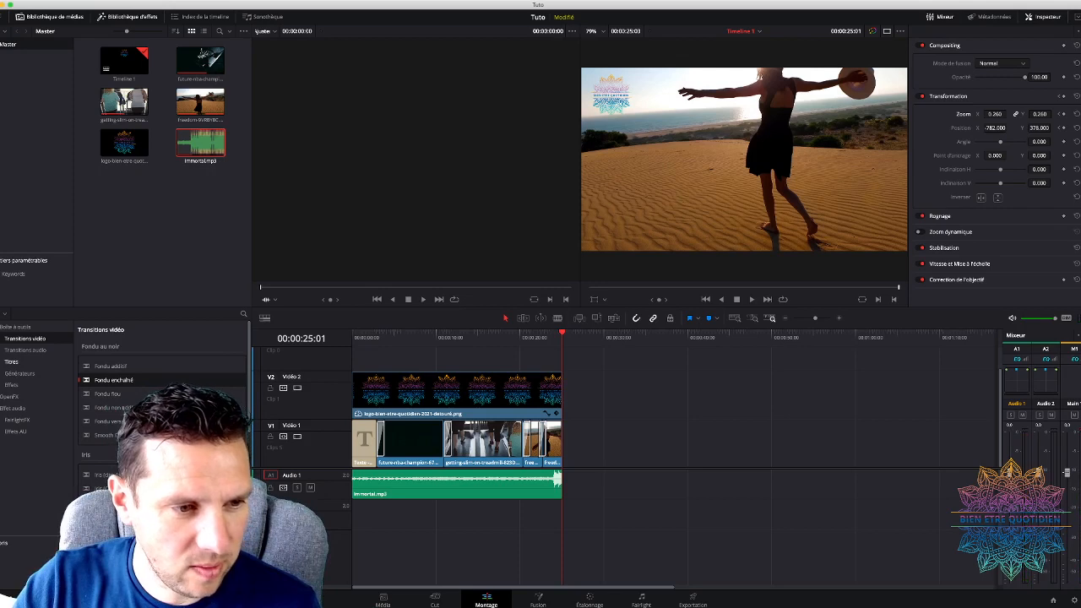
# - Apply the Fondu enchaîné 0 dB audio transition at the end of the music and preview it from 00:00:23:18
pyautogui.click(24, 350)
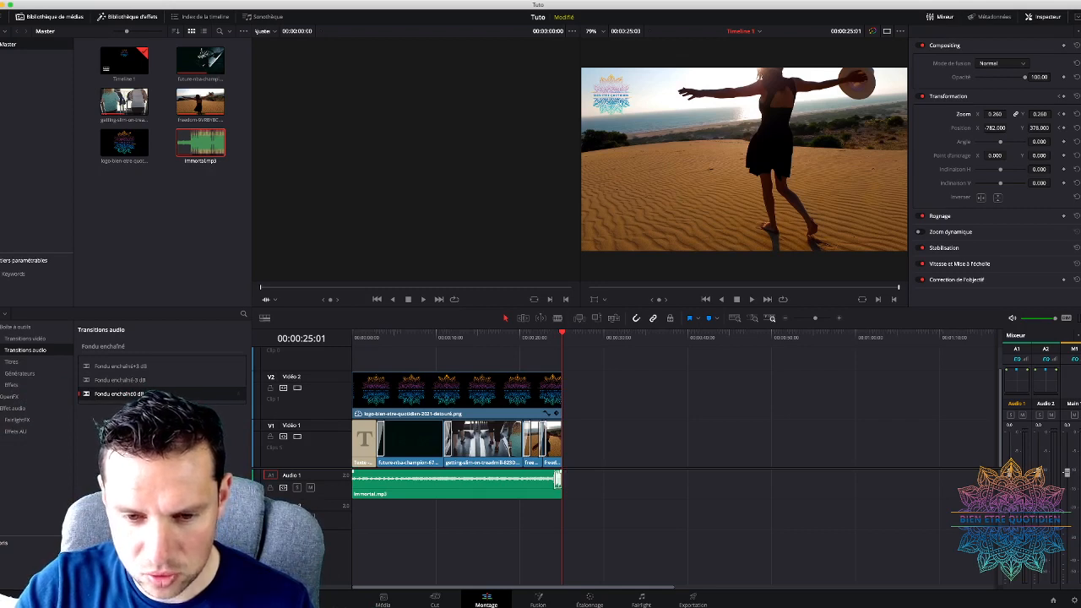
pyautogui.moveTo(815, 317); pyautogui.dragTo(827, 318)
pyautogui.moveTo(675, 333); pyautogui.dragTo(446, 333)
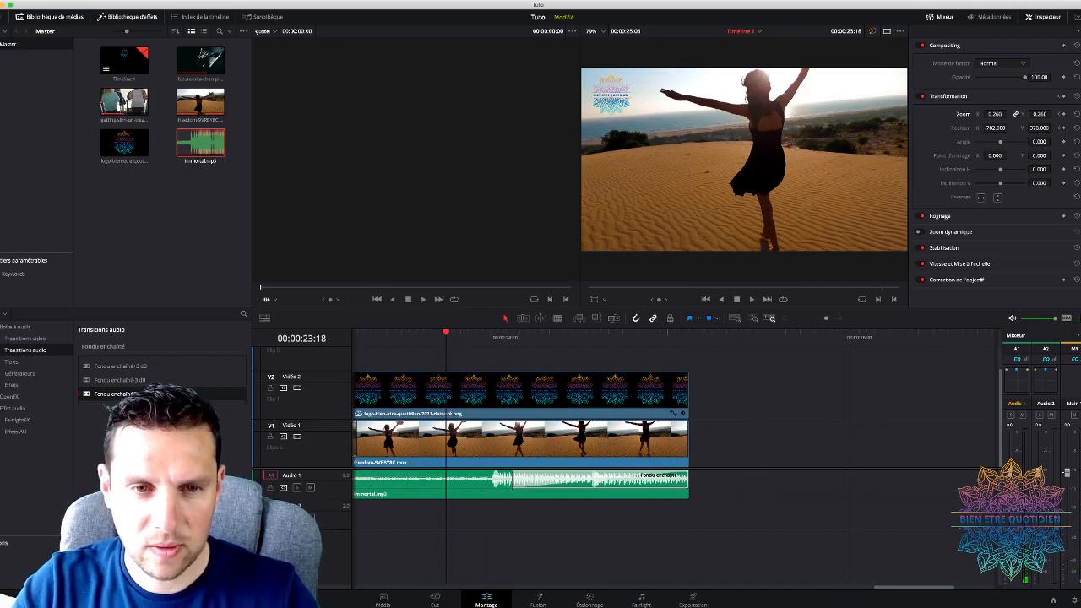
pyautogui.press('space')
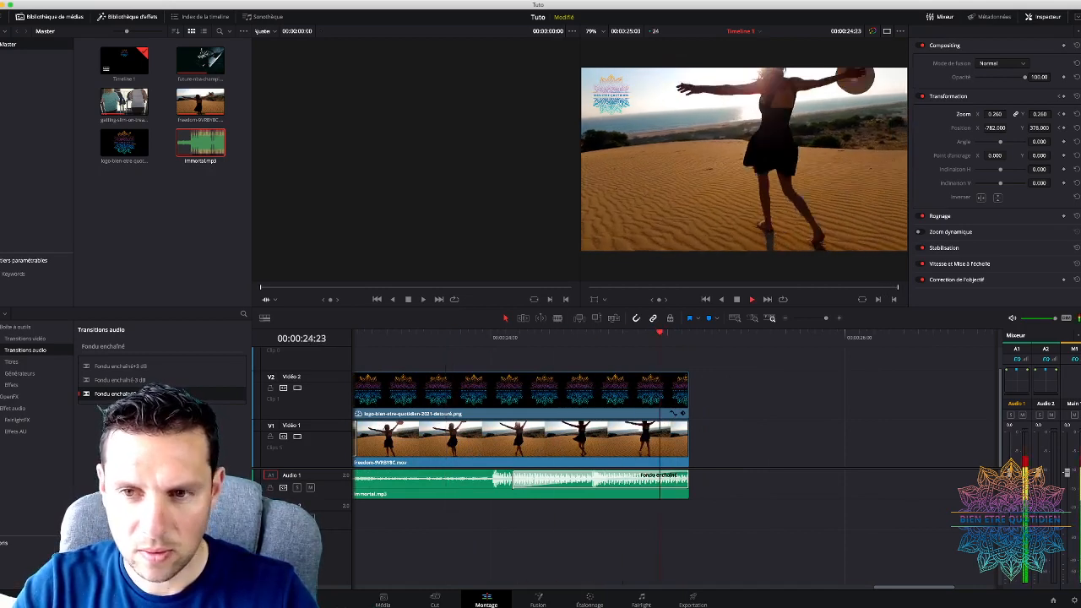
pyautogui.hscroll(1, 674, 435)
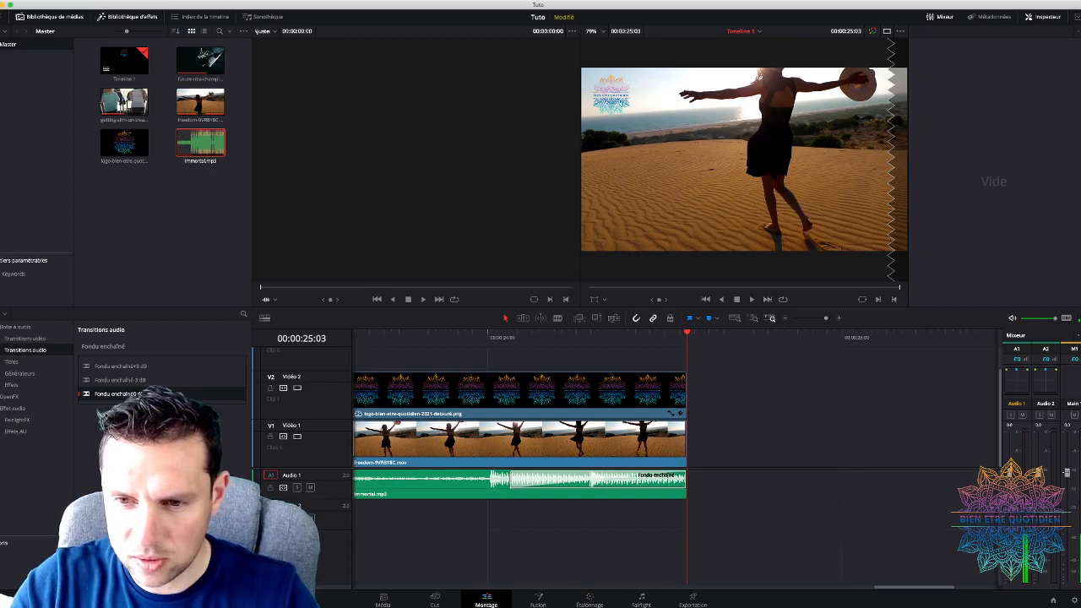
# - Lengthen the fade at the end of the music to 2.9 seconds and place the playhead at 00:00:22:06
pyautogui.press('super+minus')
pyautogui.press('super+minus')
pyautogui.press('super+minus')
pyautogui.press('super+minus')
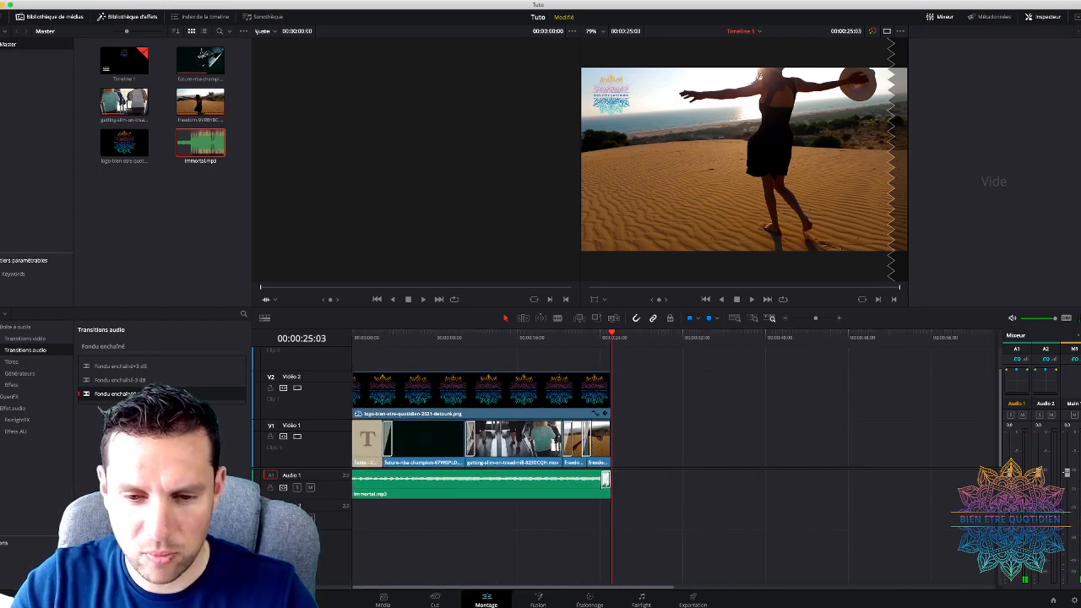
pyautogui.hotkey('shift', 't')
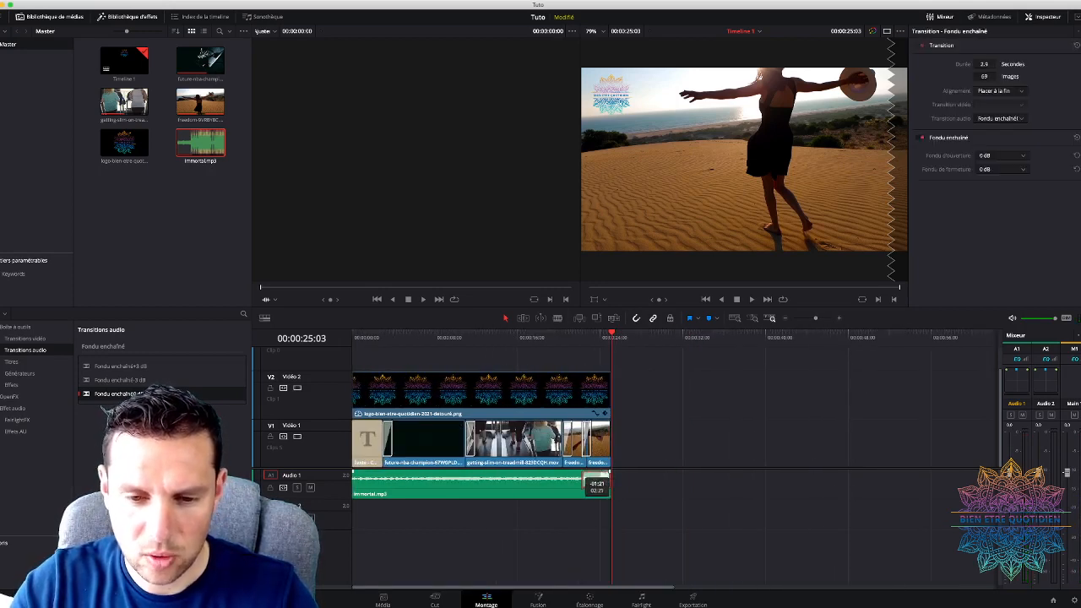
pyautogui.moveTo(612, 336); pyautogui.dragTo(582, 336)
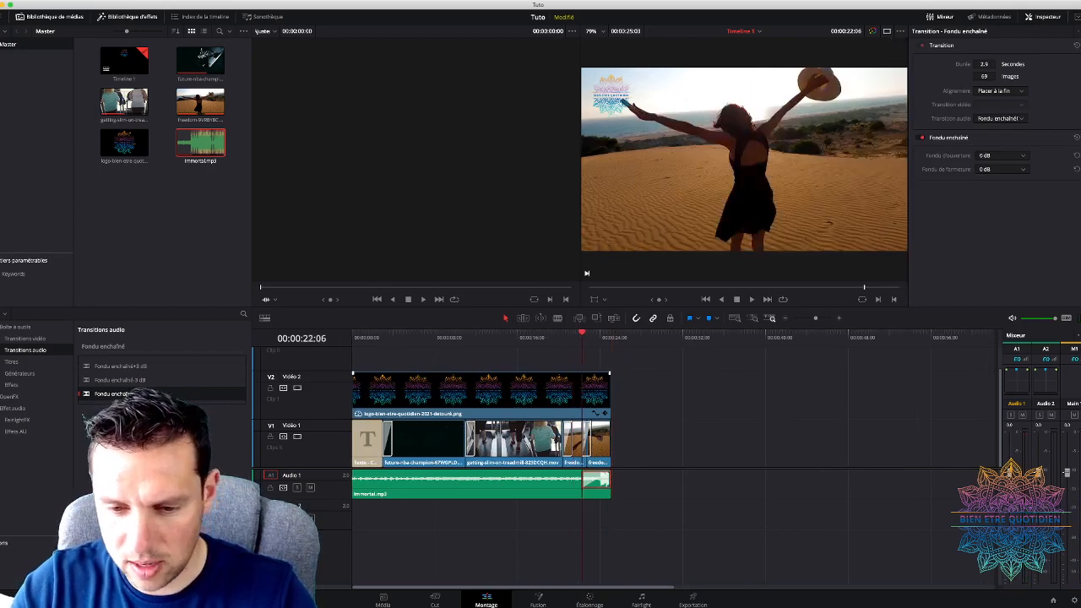
# - Shorten the music's closing fade to 2.4 seconds, starting at the cut to the last beach clip, and play it back
pyautogui.press('super+minus')
pyautogui.press('super+minus')
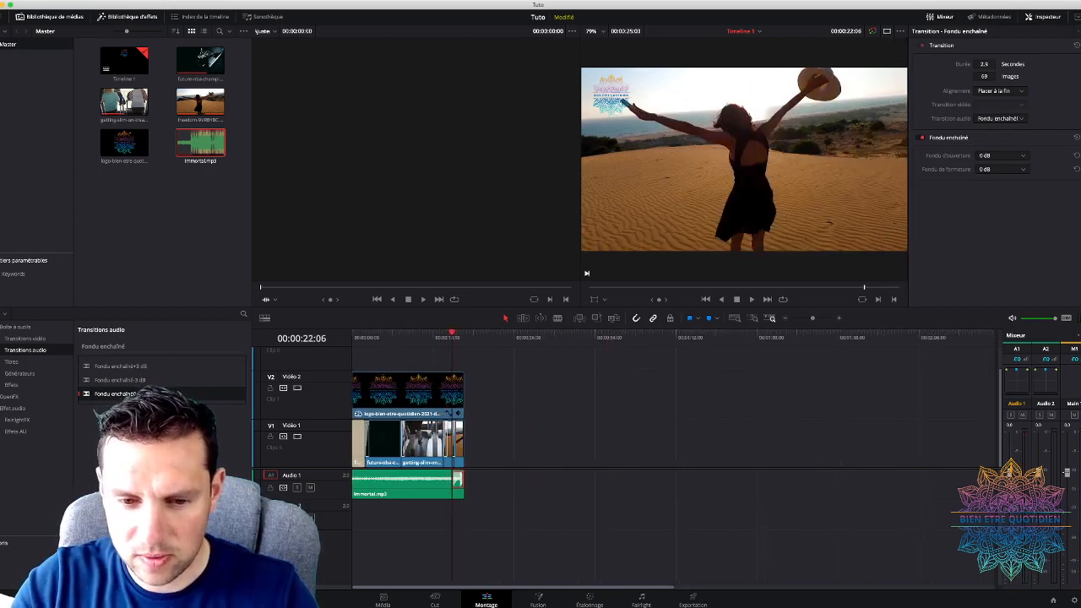
pyautogui.press('super+equal')
pyautogui.press('super+equal')
pyautogui.press('super+equal')
pyautogui.press('super+equal')
pyautogui.press('super+equal')
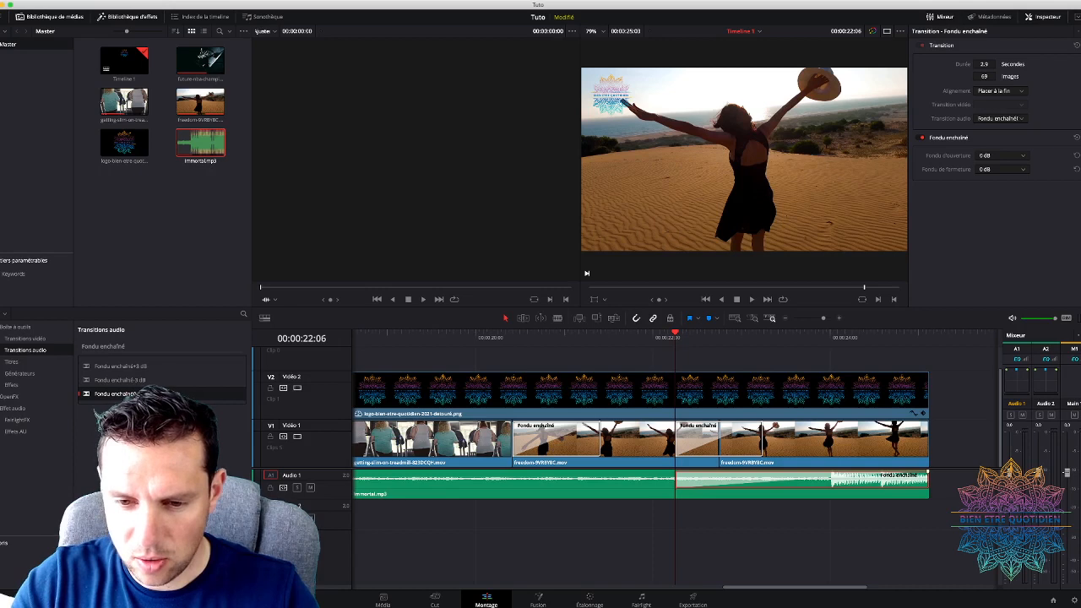
pyautogui.moveTo(676, 482); pyautogui.dragTo(720, 481)
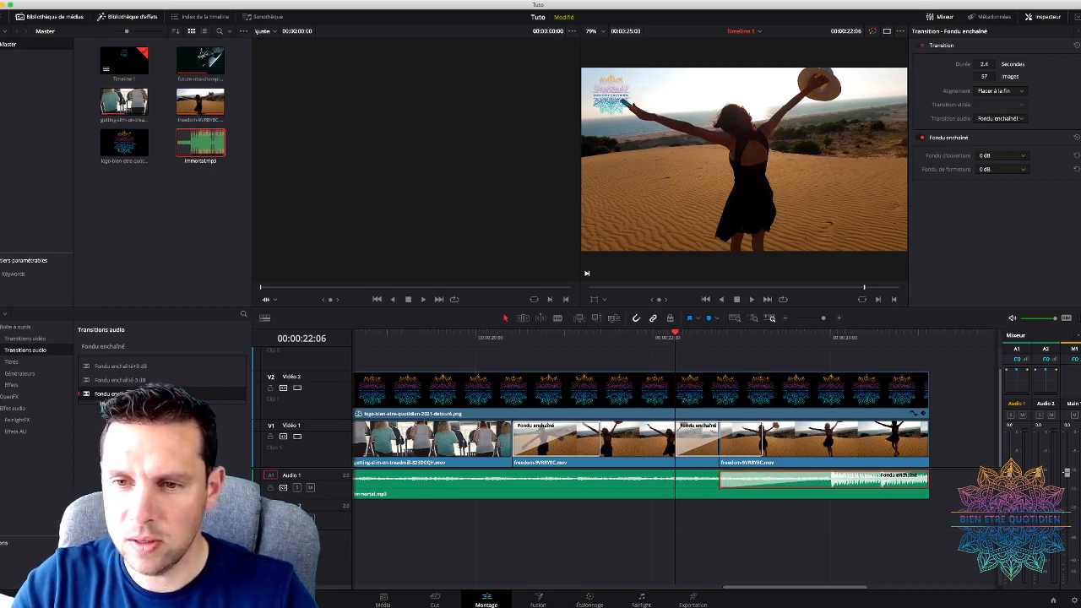
pyautogui.press('space')
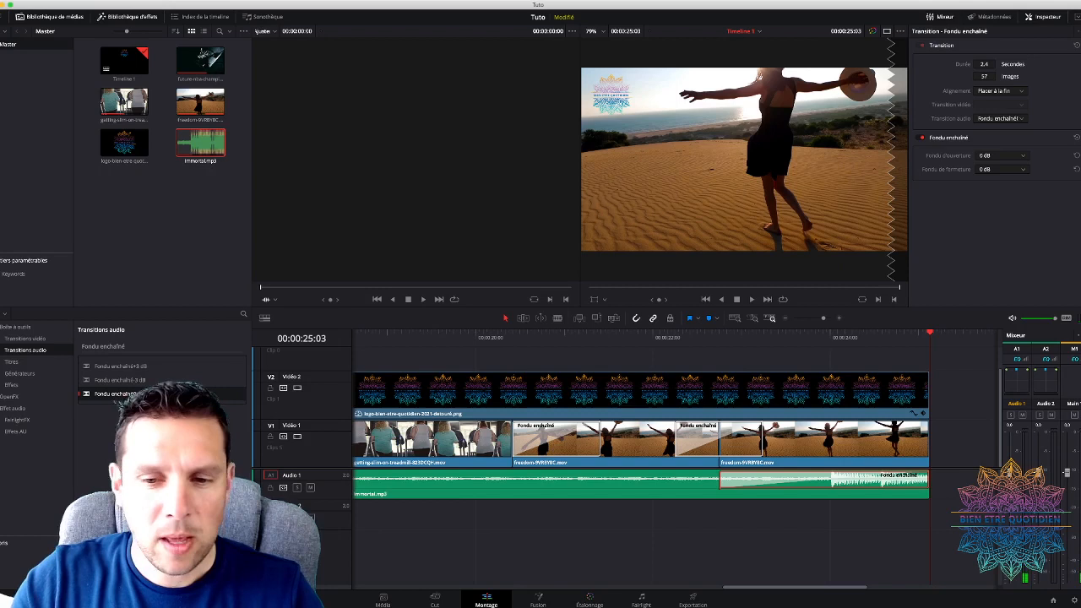
# - Add the logo image again on Vidéo 2 at 00:00:25:03, after the existing logo clip, and trim it to 3 seconds
pyautogui.hotkey('ctrl', '-')
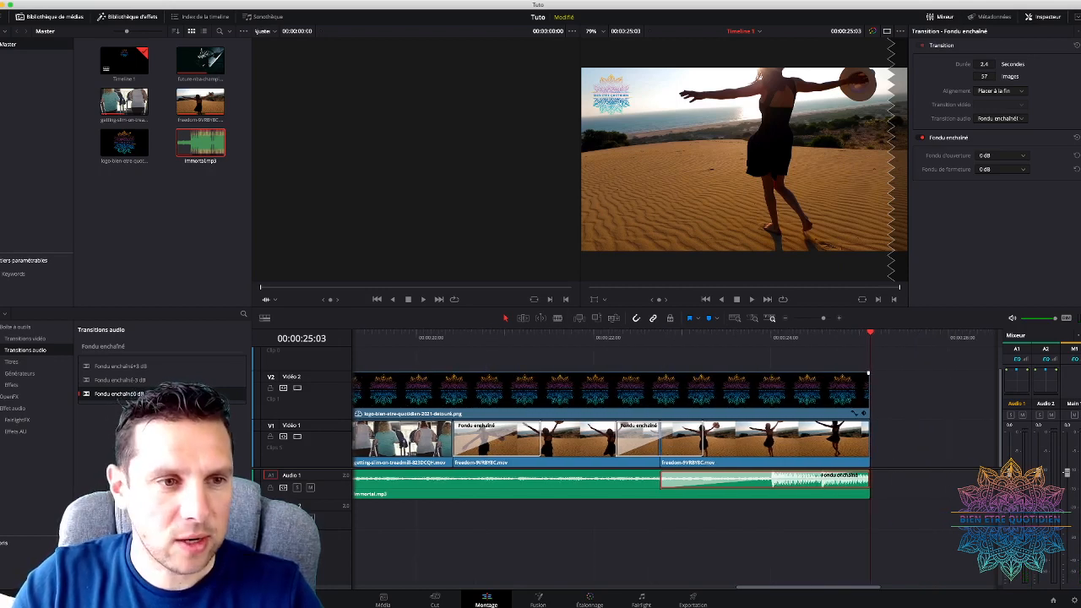
pyautogui.hscroll(3, 674, 434)
pyautogui.moveTo(125, 143); pyautogui.dragTo(779, 393)
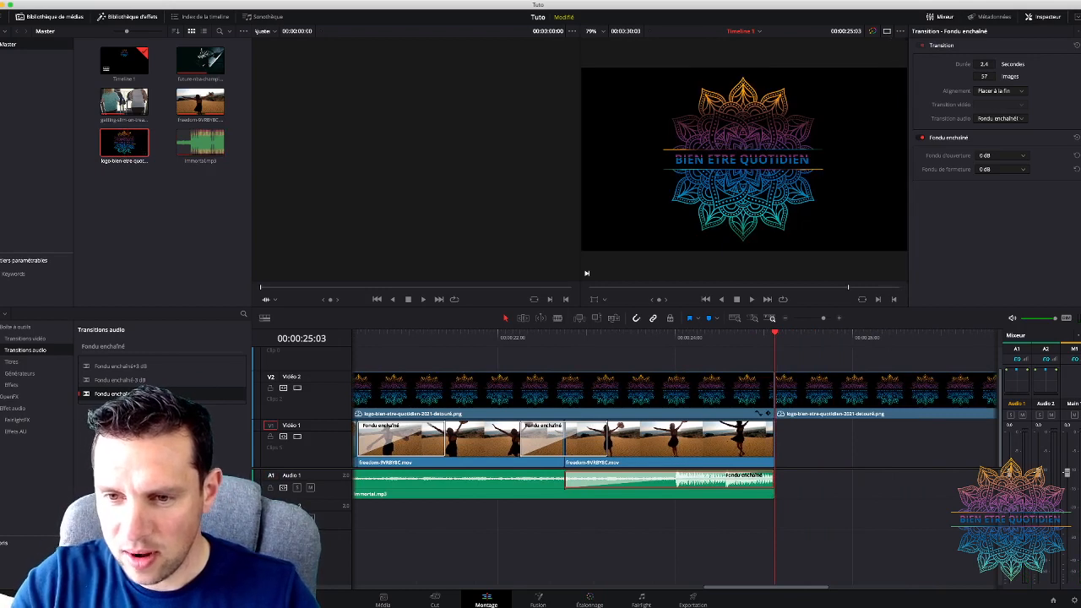
pyautogui.scroll(-8, 779, 393)
pyautogui.scroll(6, 779, 393)
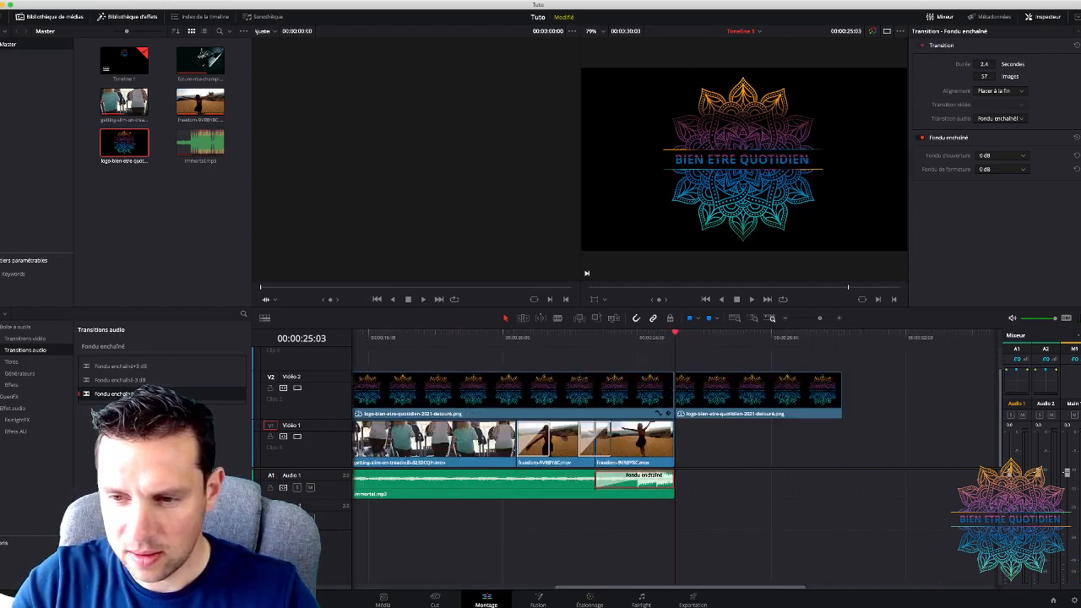
pyautogui.moveTo(928, 393); pyautogui.dragTo(776, 396)
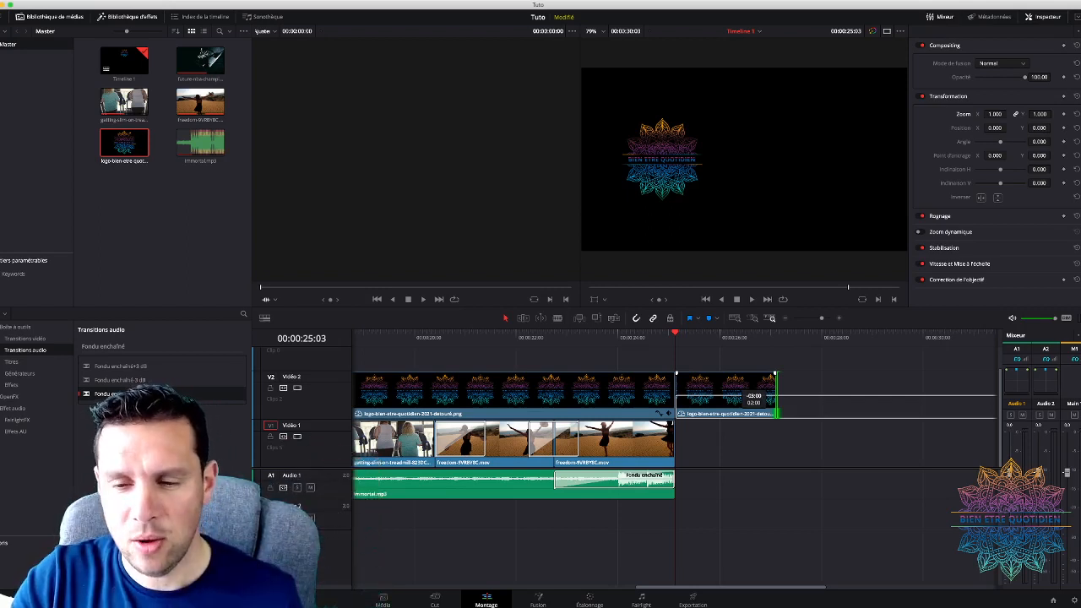
pyautogui.moveTo(775, 397); pyautogui.dragTo(827, 397)
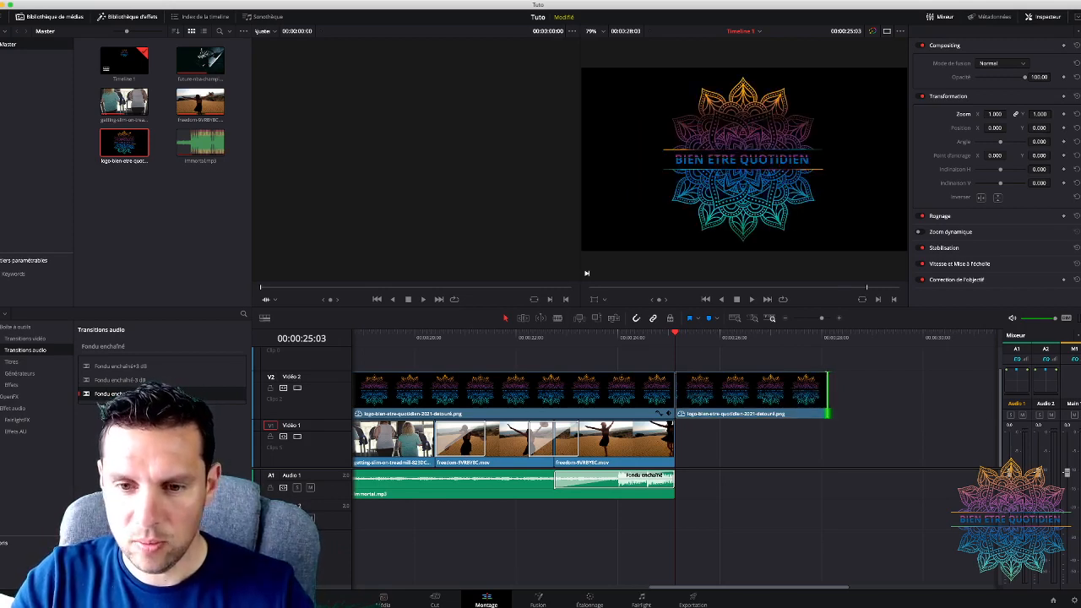
# - Apply a Fondu flou video transition at the cut between the two logo clips and preview it
pyautogui.click(25, 338)
pyautogui.moveTo(107, 393); pyautogui.dragTo(675, 391)
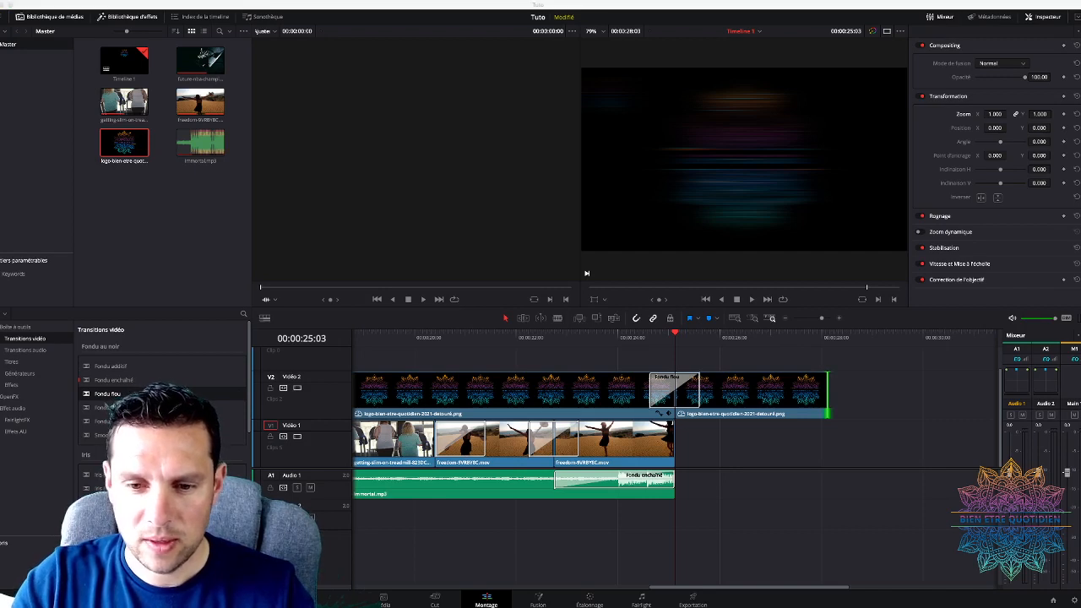
pyautogui.press('space')
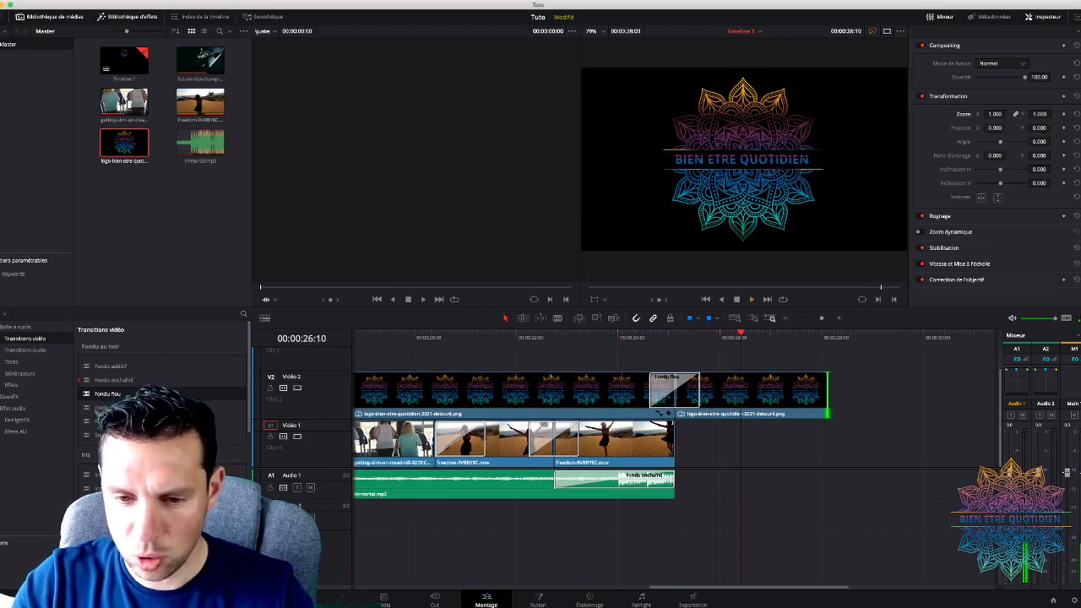
# - Extend the music to the end of the closing logo at 00:00:28:03 and lengthen its fade-out to about 4.2 seconds
pyautogui.moveTo(674, 493); pyautogui.dragTo(827, 493)
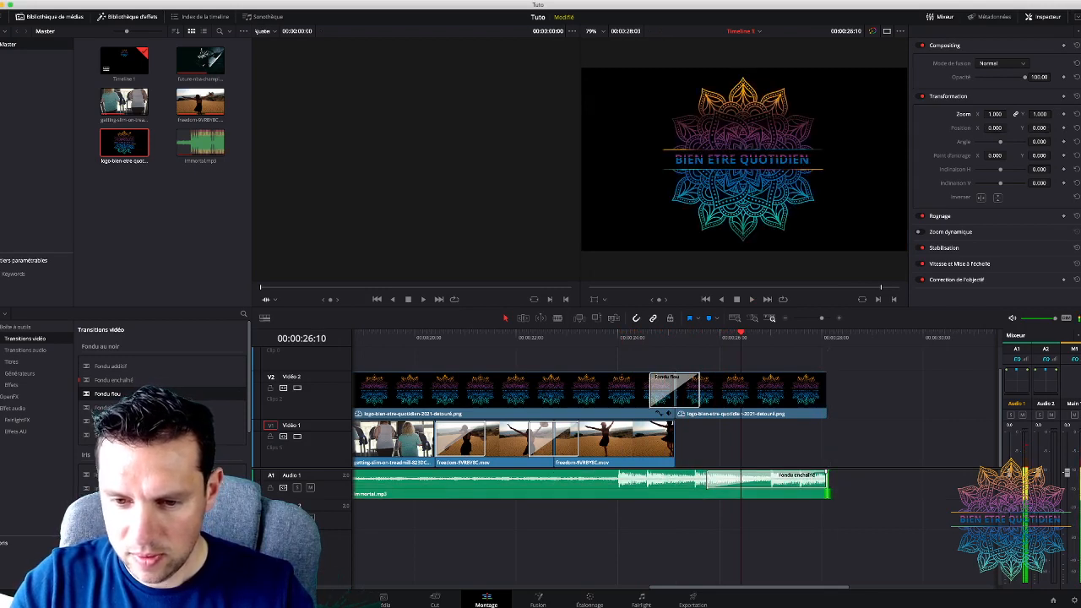
pyautogui.moveTo(707, 479); pyautogui.dragTo(617, 479)
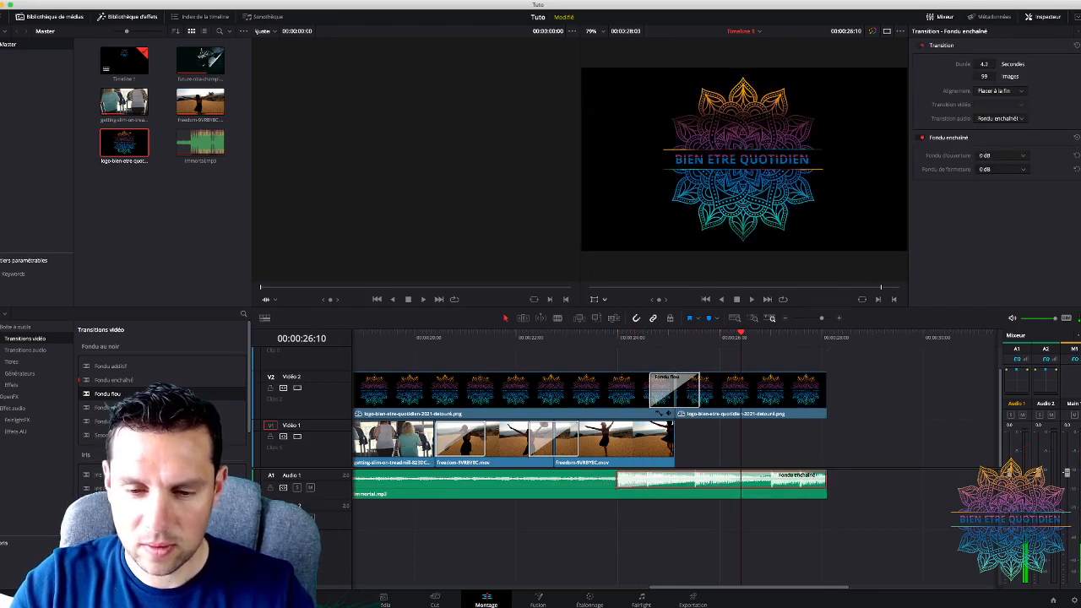
# - Play the ending from 00:00:23:12, replay it from the end of the treadmill clip, and return to 00:00:21:05
pyautogui.click(592, 336)
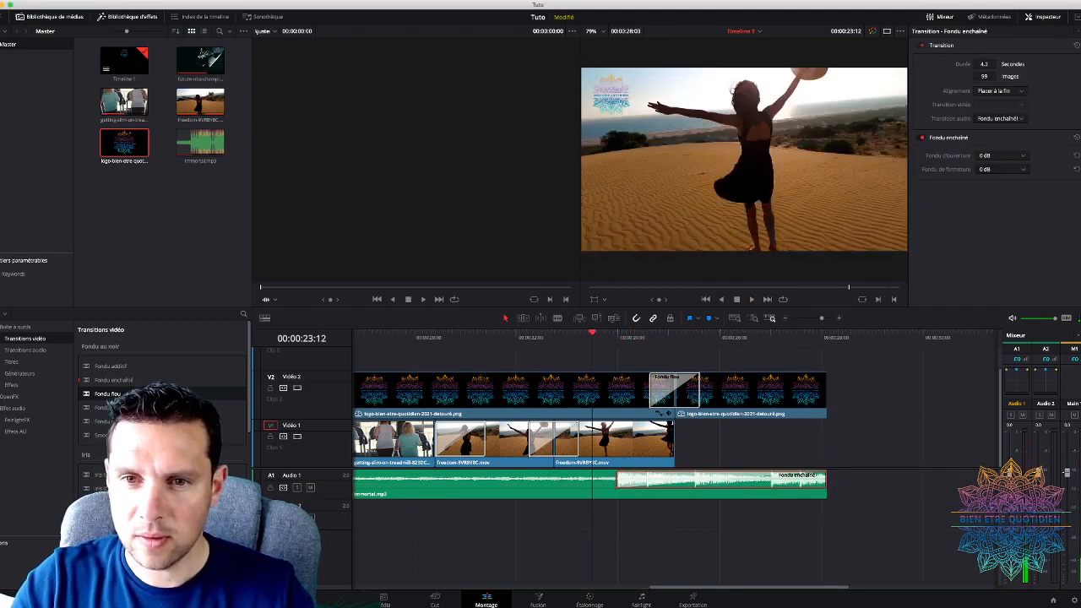
pyautogui.press('space')
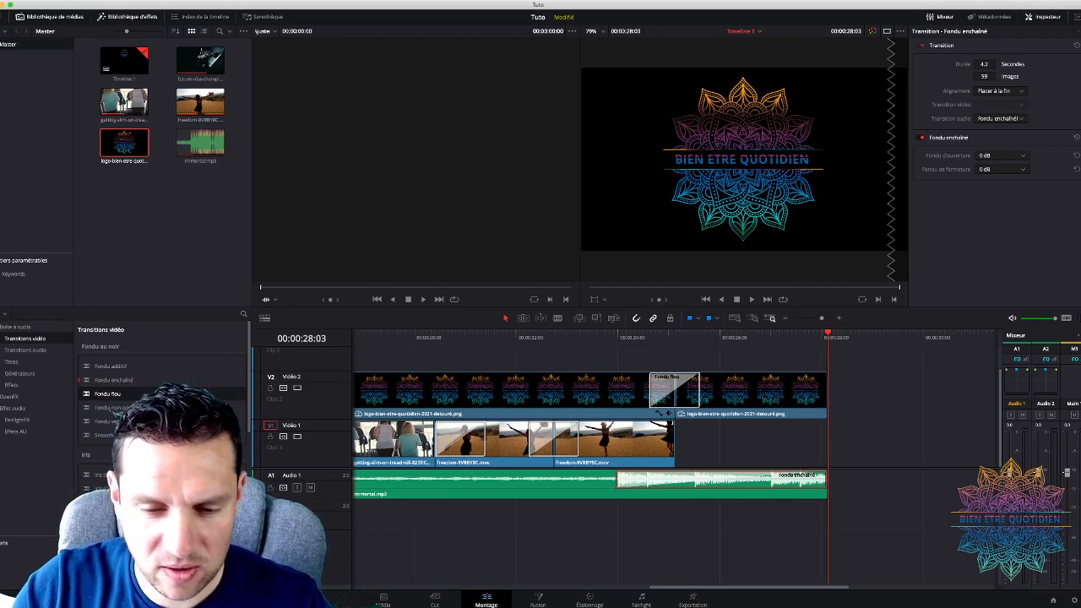
pyautogui.click(423, 337)
pyautogui.press('space')
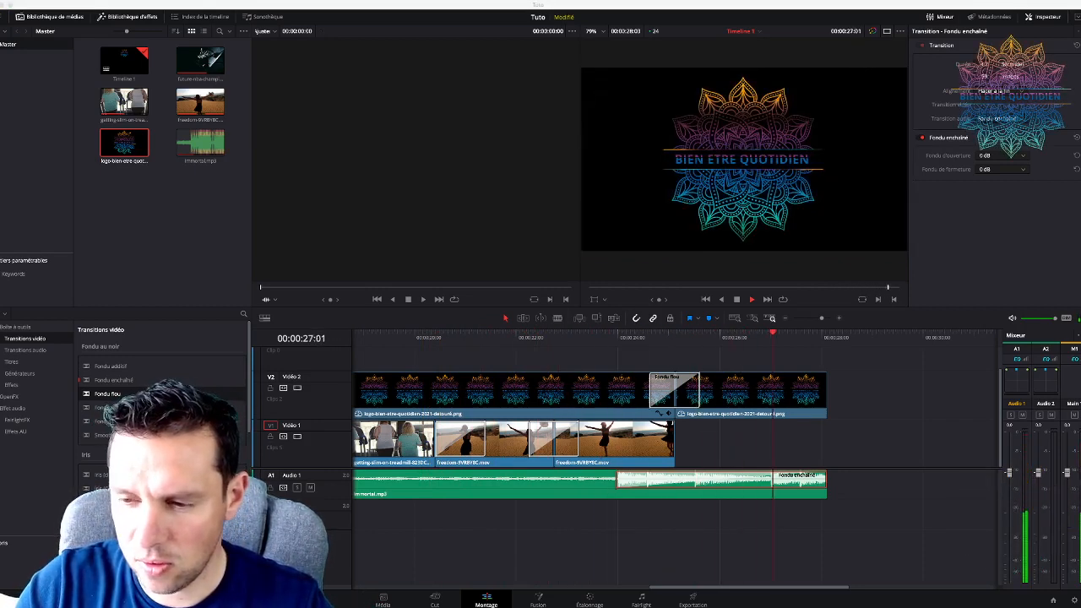
pyautogui.click(476, 337)
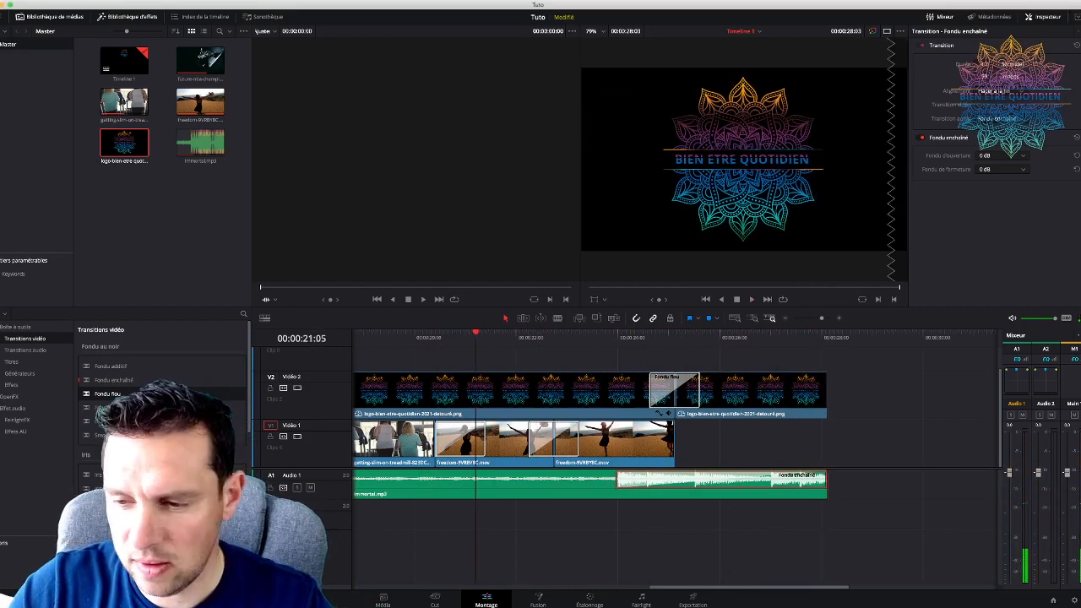
# - Play the video from 00:00:21:05 to the end, save the project, and place the playhead at 00:00:28:02
pyautogui.press('space')
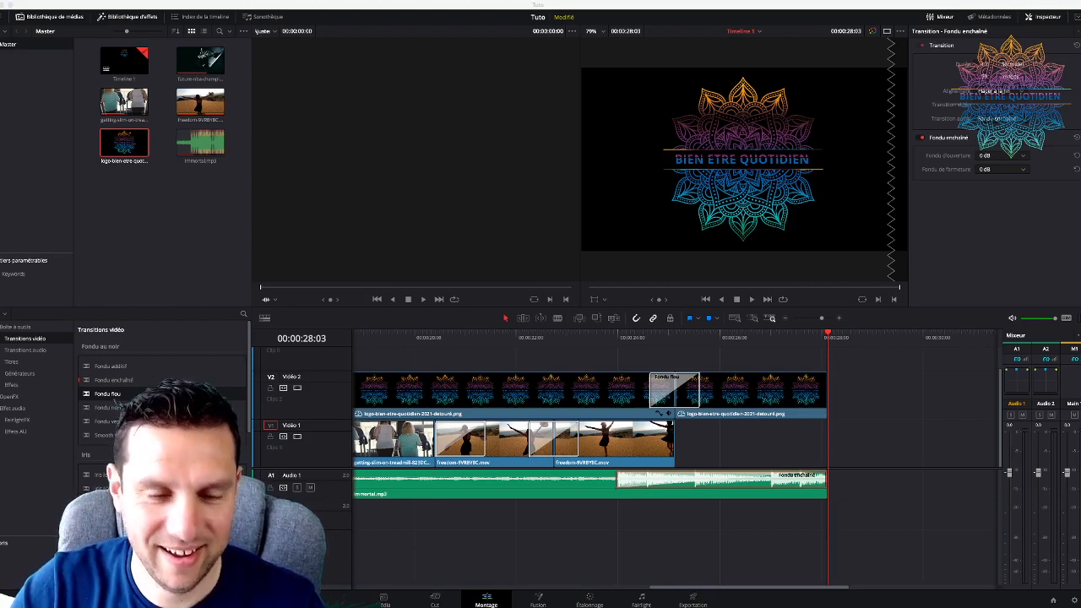
pyautogui.press('super+Tab')
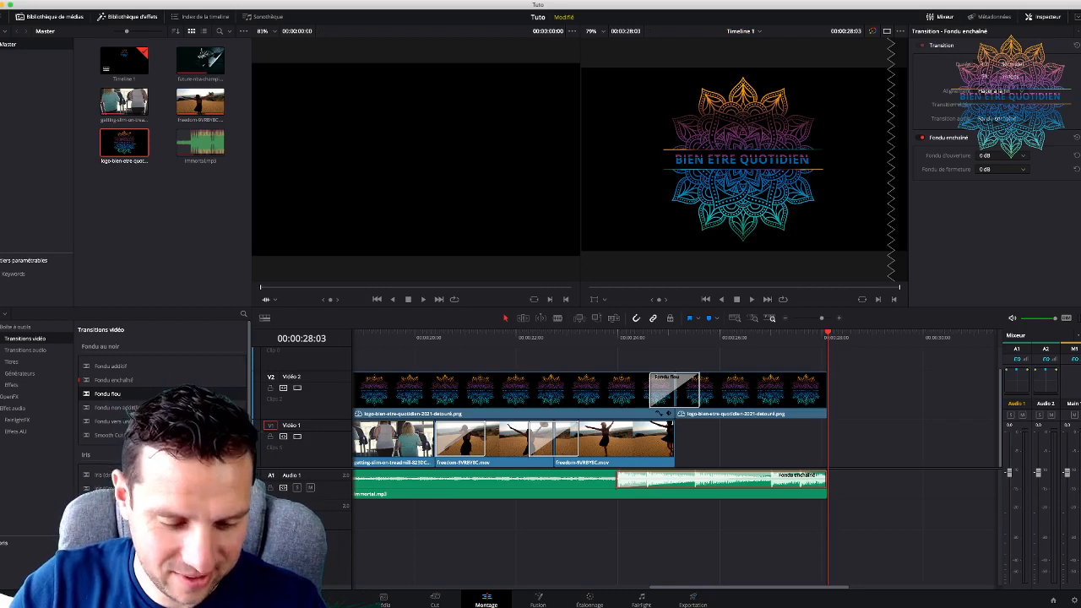
pyautogui.press('super+s')
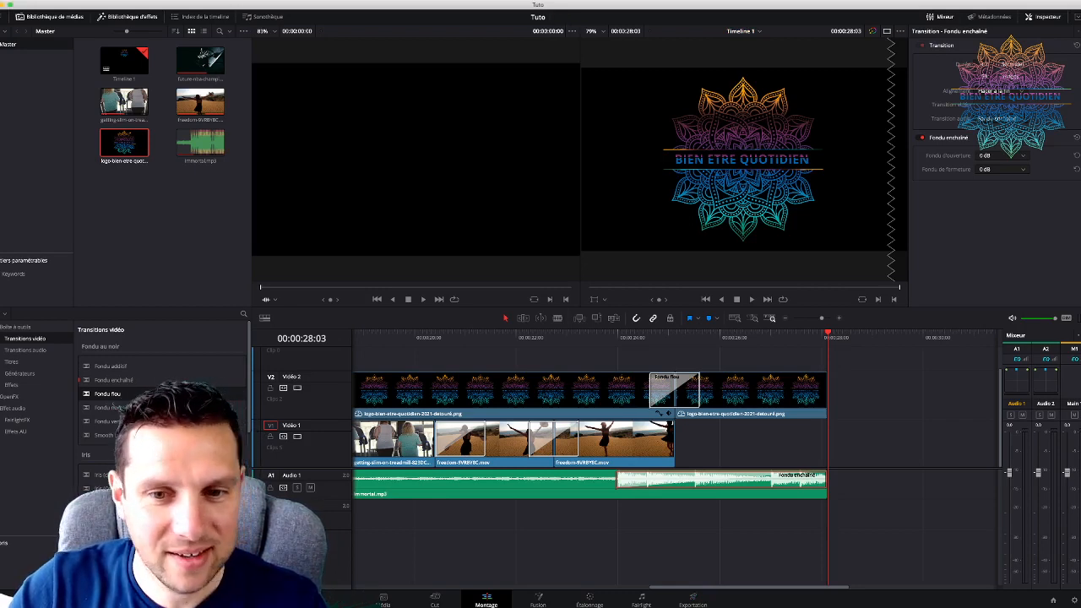
pyautogui.press('Left')
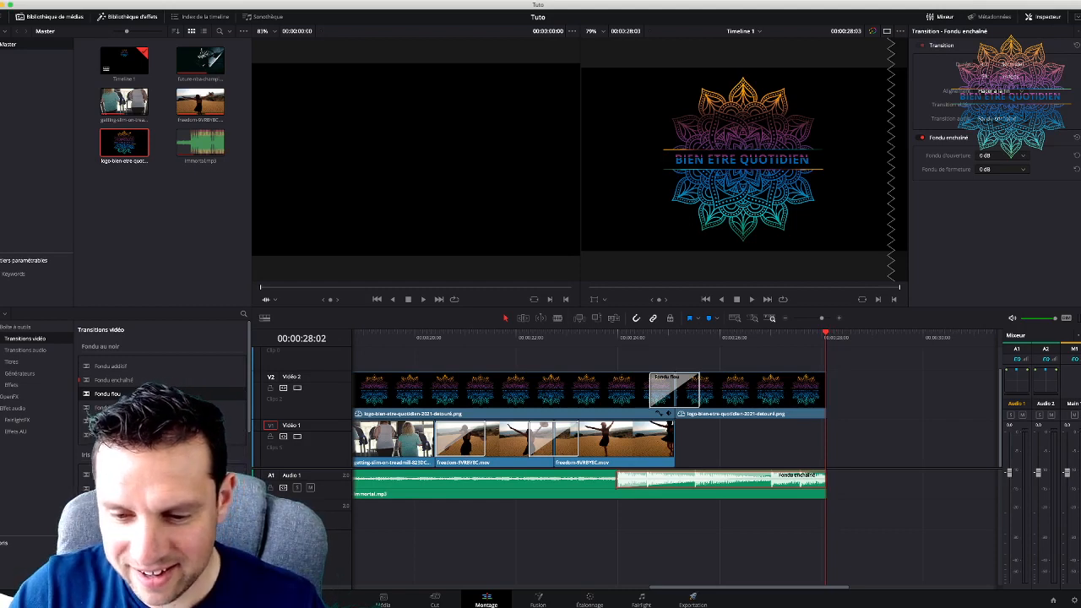
# - Open the export settings for the timeline, set the video format to MP4, and review the remaining video options
pyautogui.hotkey('shift', '8')
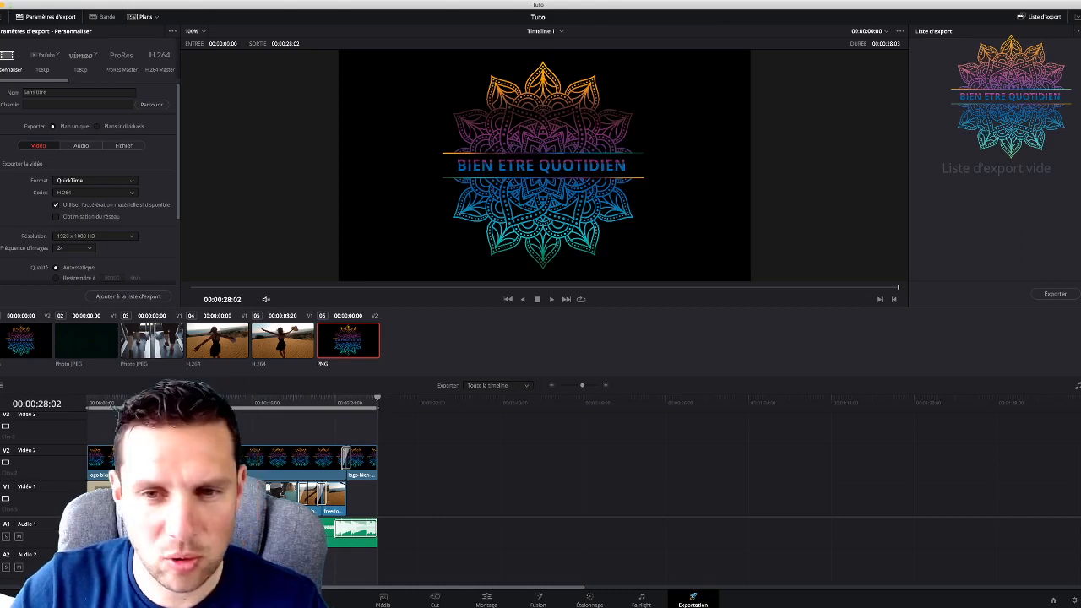
pyautogui.click(95, 180)
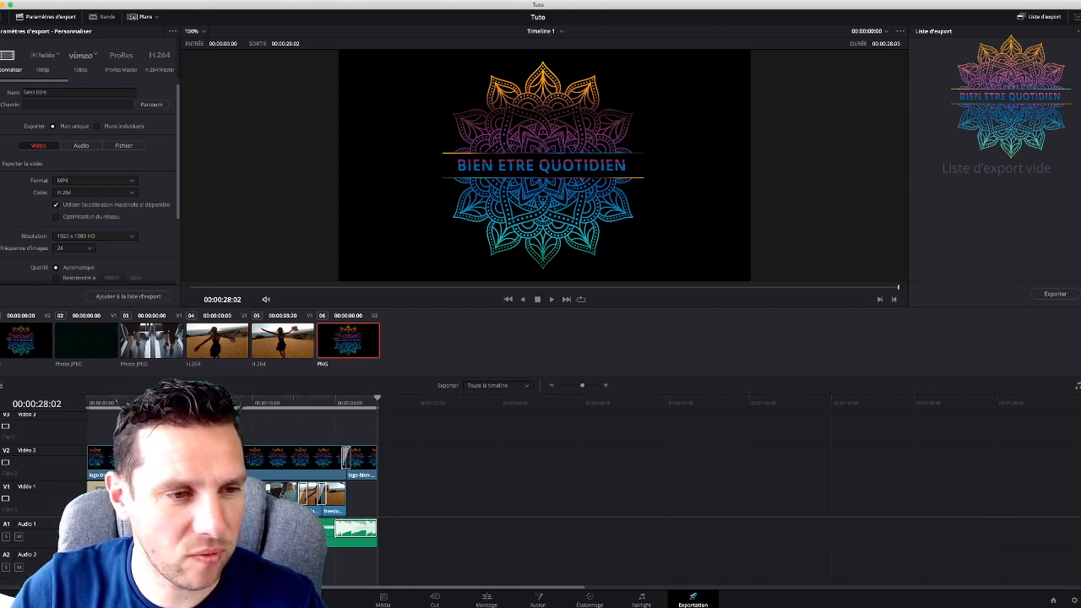
pyautogui.scroll(-2, 89, 186)
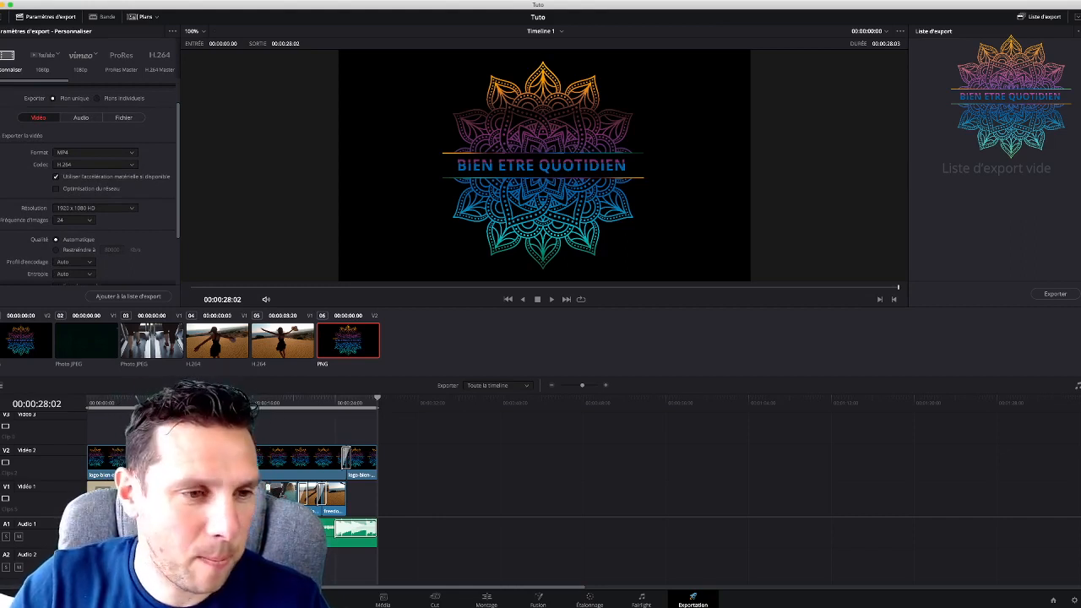
pyautogui.scroll(-4, 88, 185)
pyautogui.scroll(6, 89, 186)
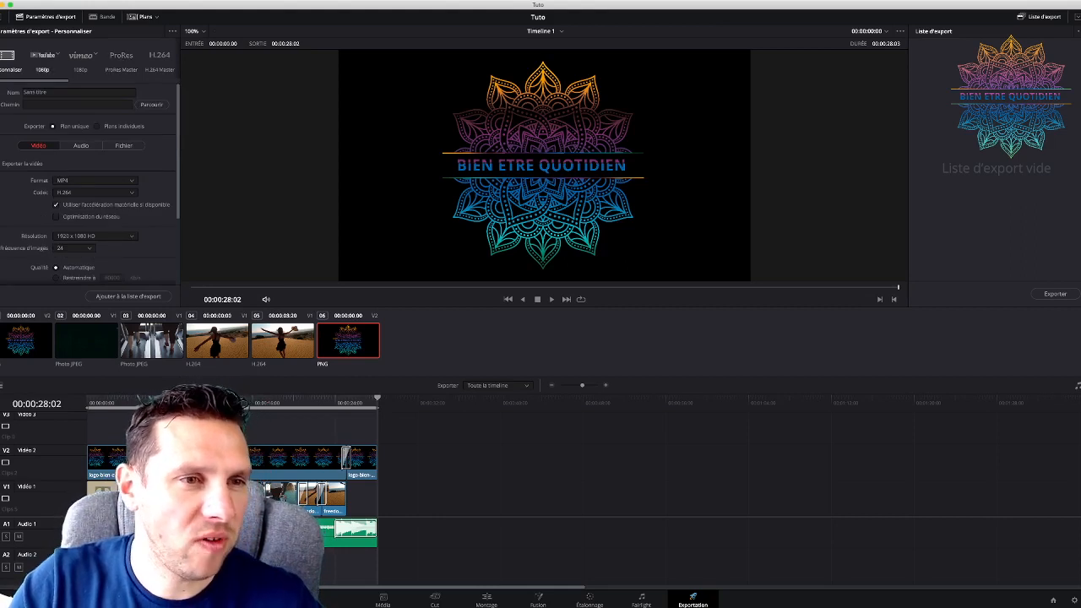
# - Name the export Tuto with the Desktop as destination, and start exporting it from the export list
pyautogui.tripleClick(41, 92)
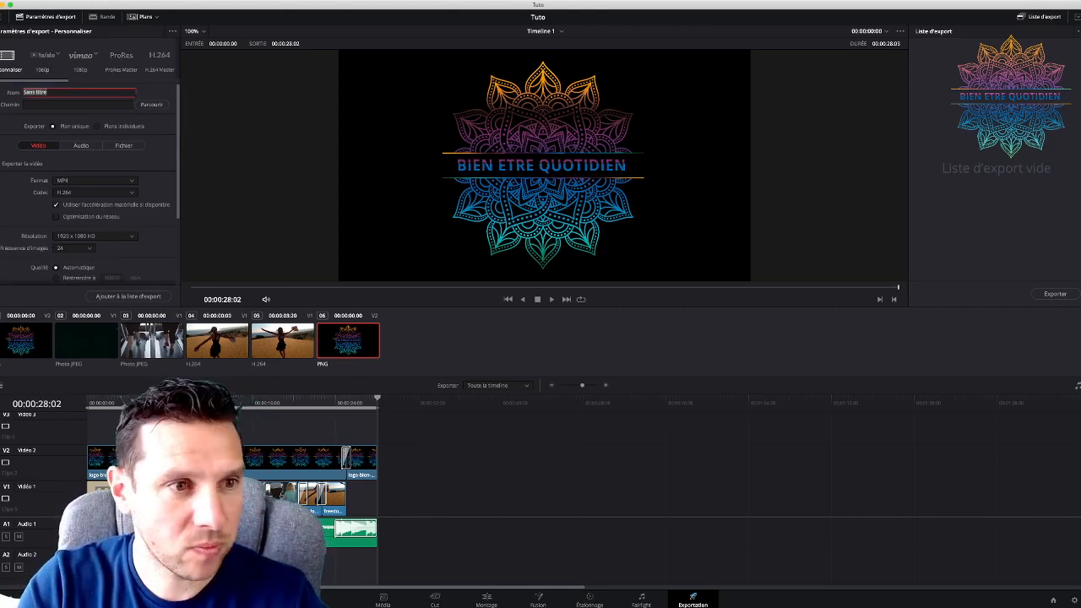
pyautogui.write('Tuto')
pyautogui.click(152, 104)
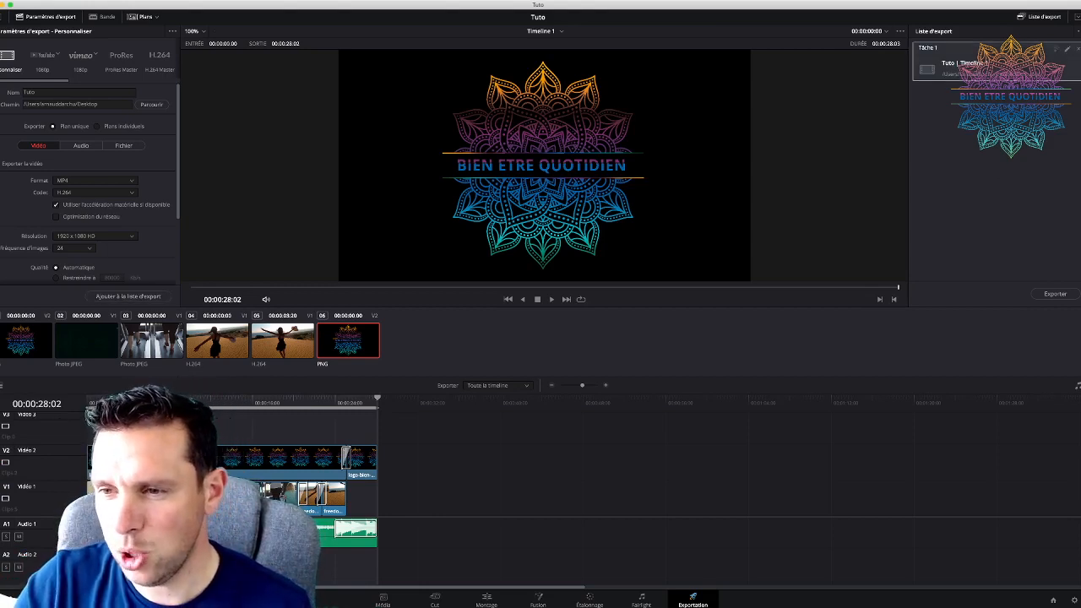
pyautogui.click(1055, 294)
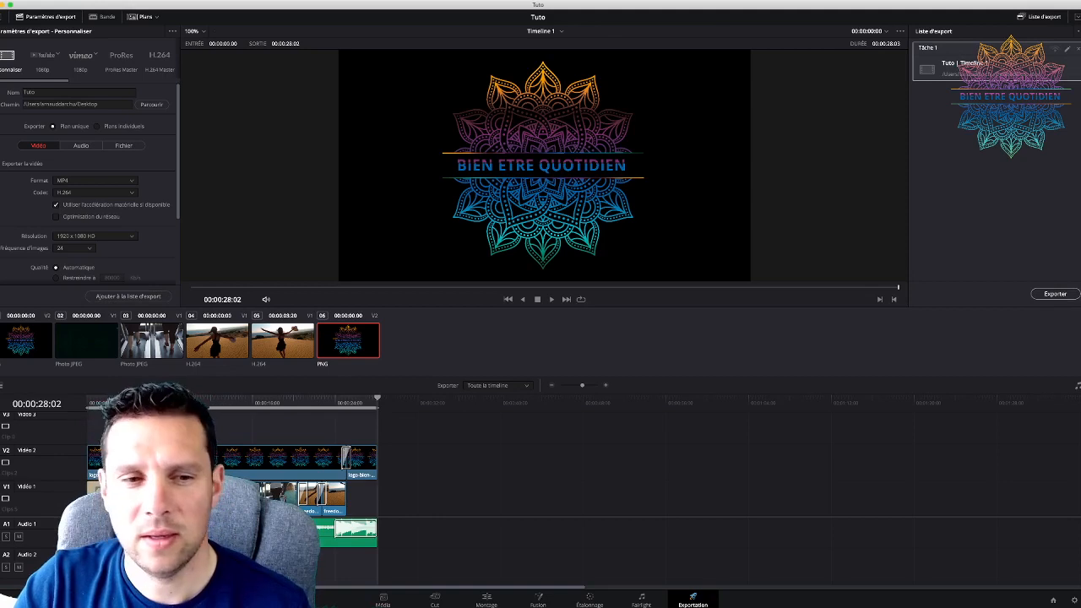